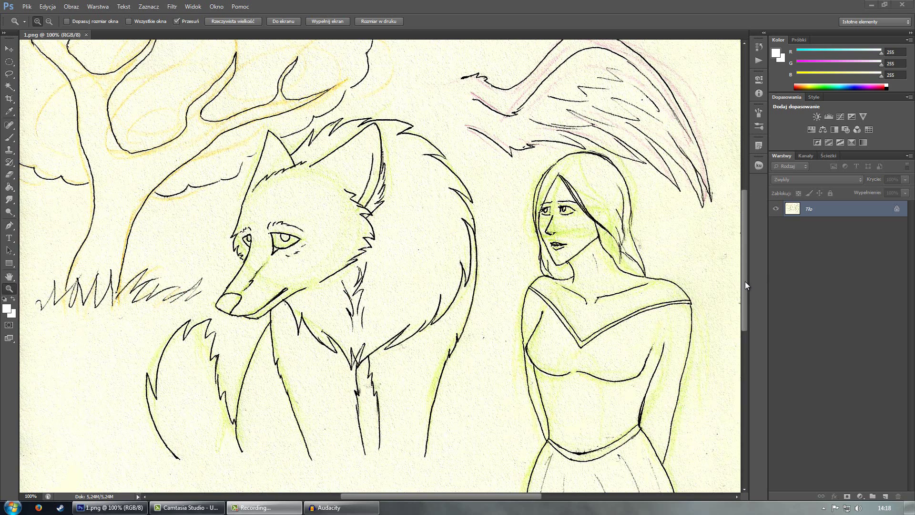
Step: Adjust the Layers panel so the sketch's Tło background layer is in reach
drag(745, 270, 745, 293)
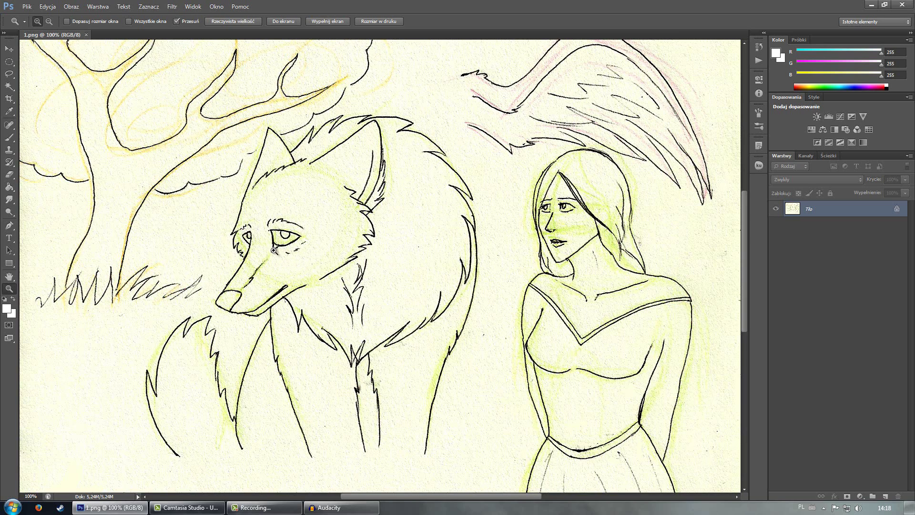
Step: Convert the Tło background into a regular layer named Warstwa 0 via Layer from Background
right_click(824, 214)
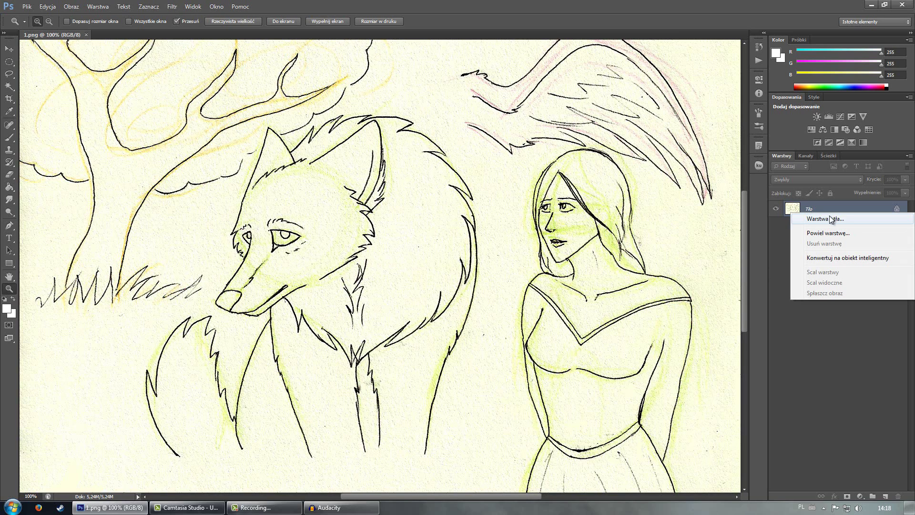
click(839, 218)
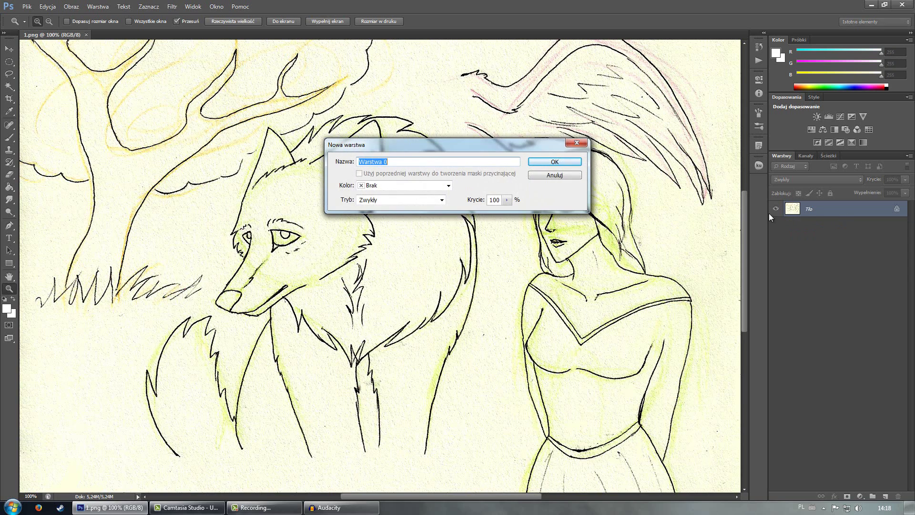
click(552, 164)
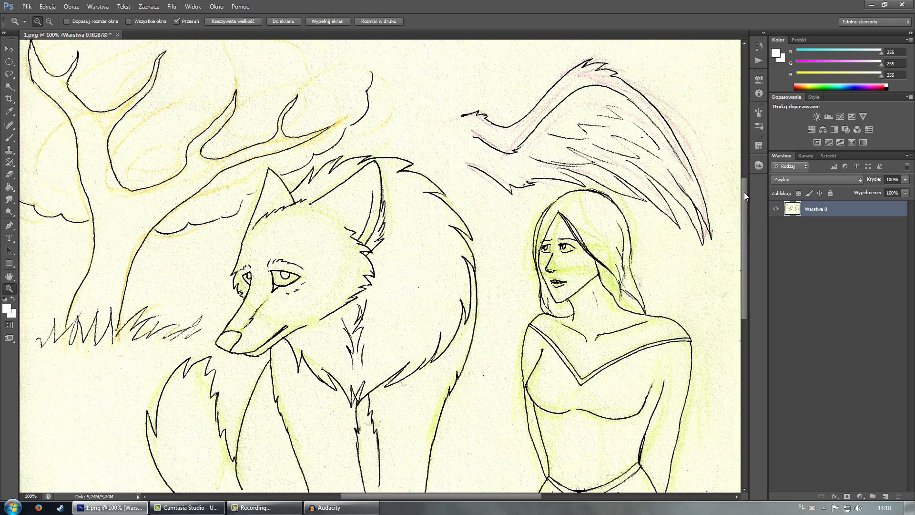
drag(744, 192, 744, 219)
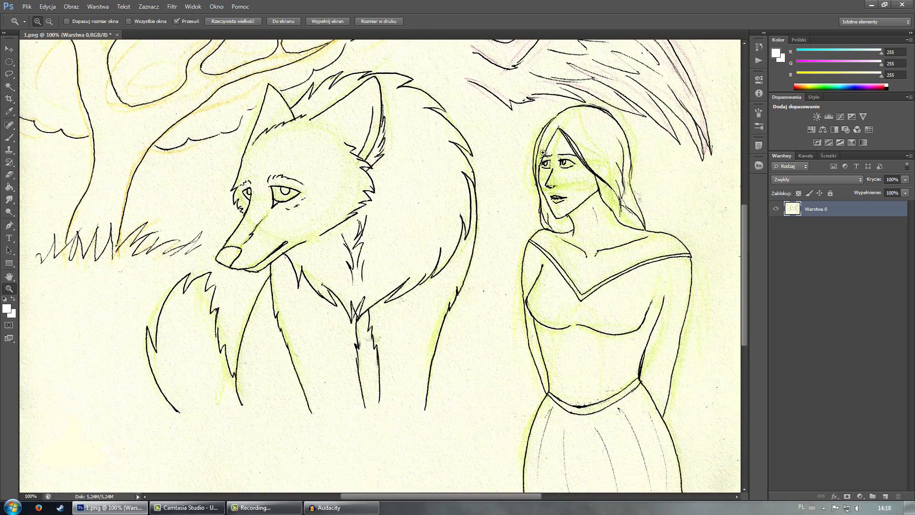
click(268, 176)
mouse_move(746, 247)
mouse_down()
mouse_move(742, 166)
mouse_move(742, 244)
mouse_up()
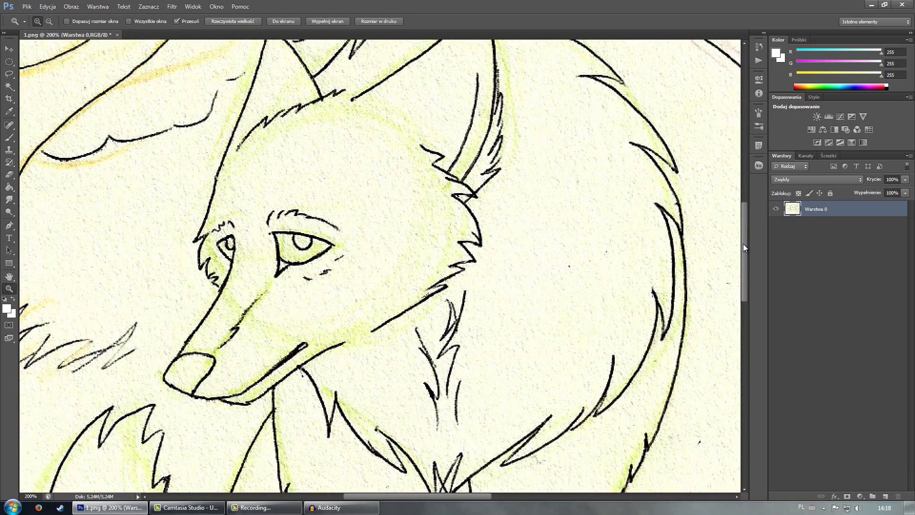
click(233, 22)
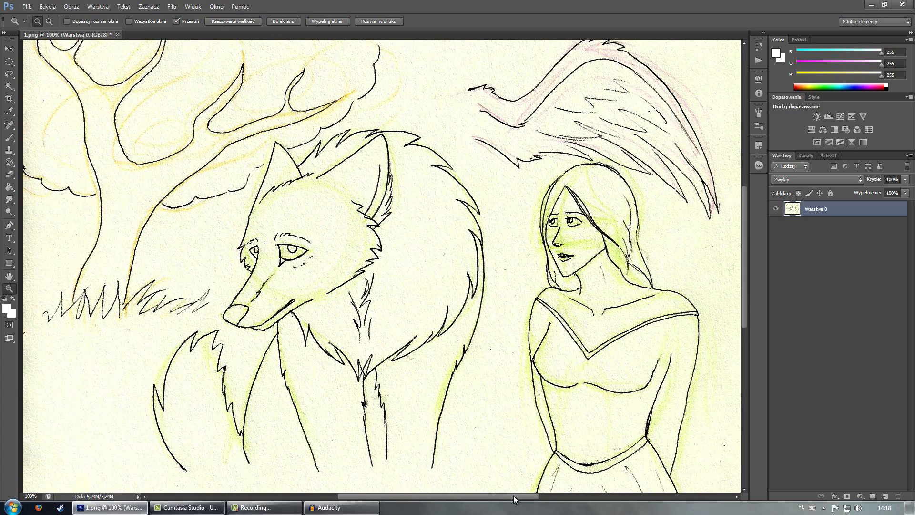
drag(507, 496, 521, 496)
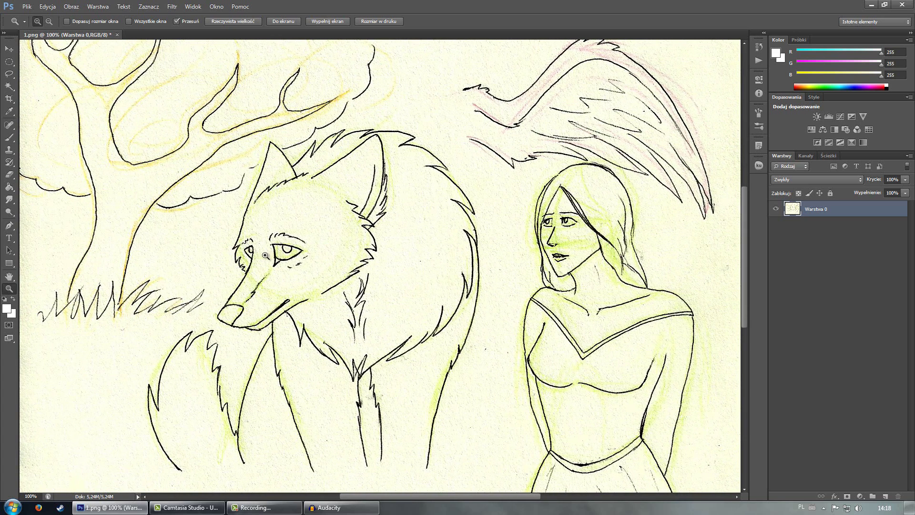
Step: Open the Hue/Saturation adjustment from Image > Adjustments and move its window beside the sketch
key(ctrl+u)
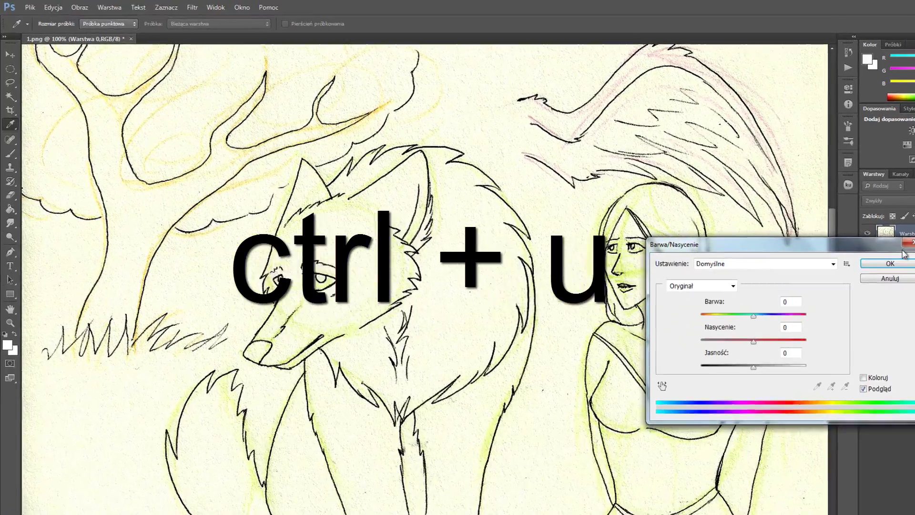
key(Escape)
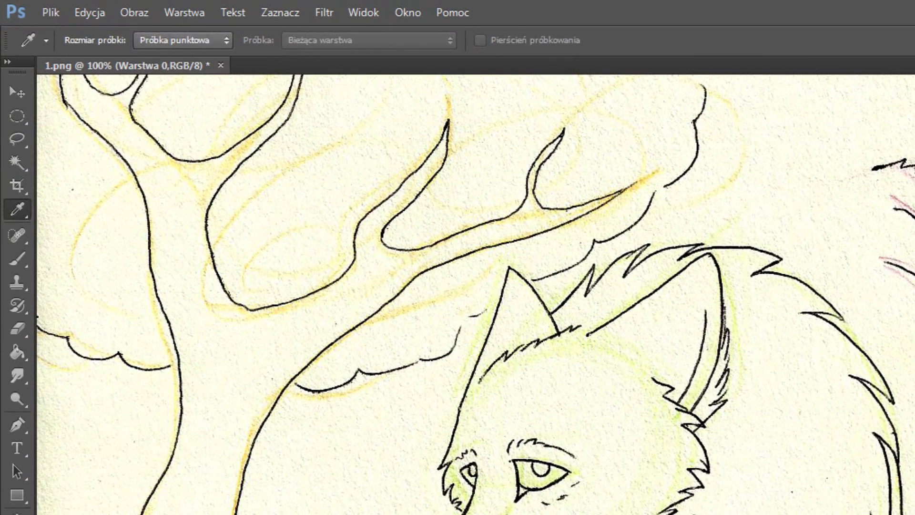
click(133, 14)
mouse_move(163, 58)
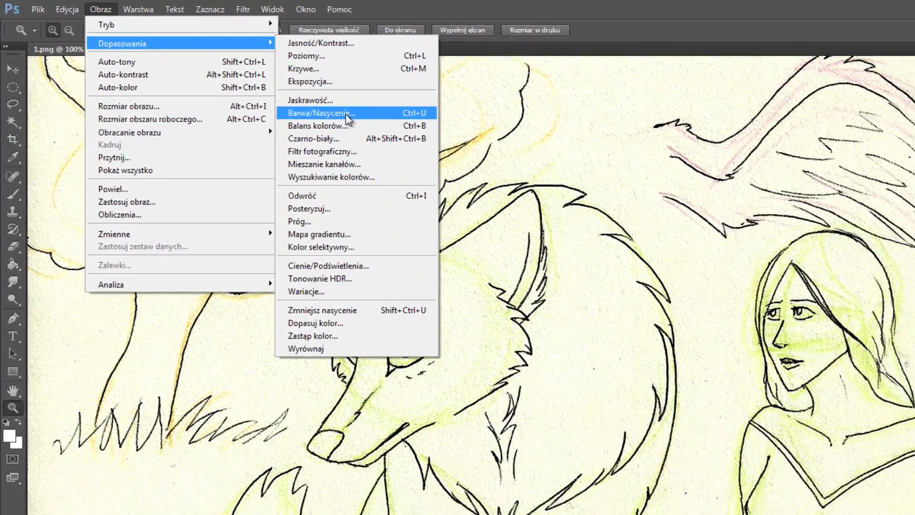
click(452, 150)
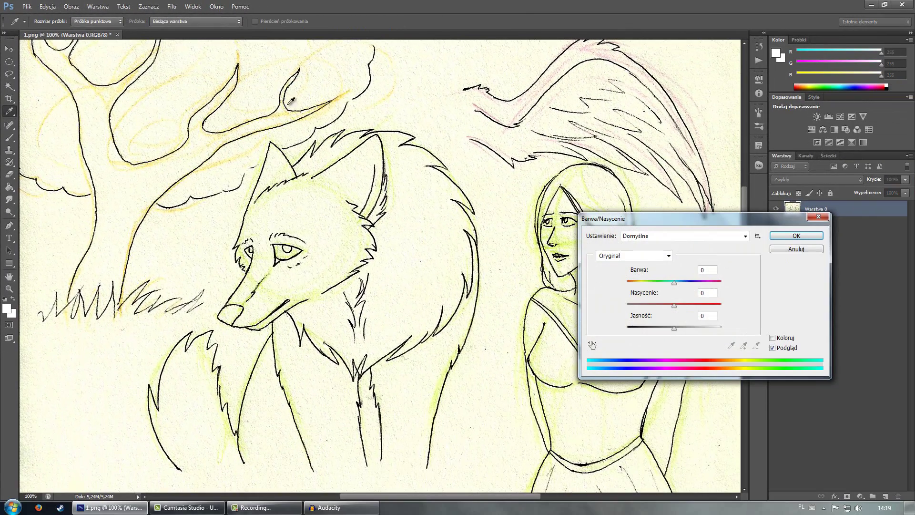
mouse_move(704, 221)
mouse_down()
mouse_move(427, 205)
mouse_move(409, 188)
mouse_move(419, 193)
mouse_move(417, 183)
mouse_up()
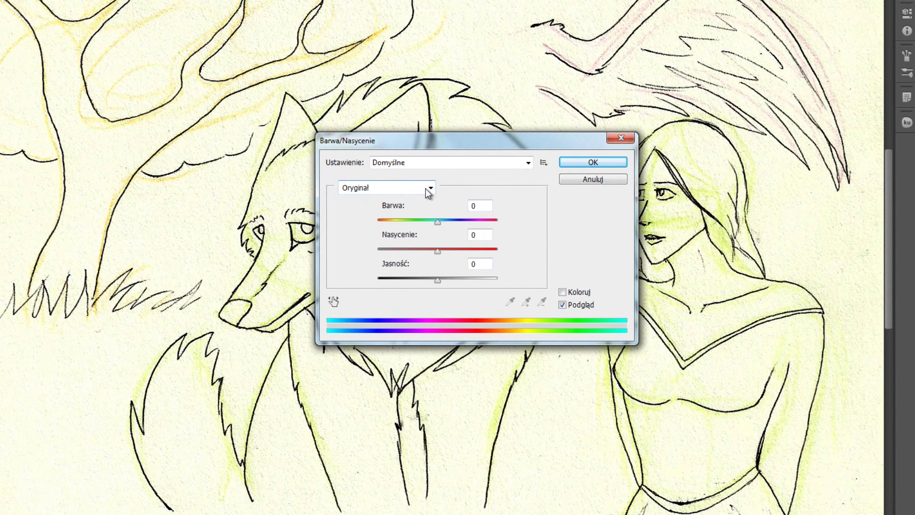
Step: Raise the Greens (Zielone) lightness to +100, then target the Reds (Czerwone) range
click(430, 188)
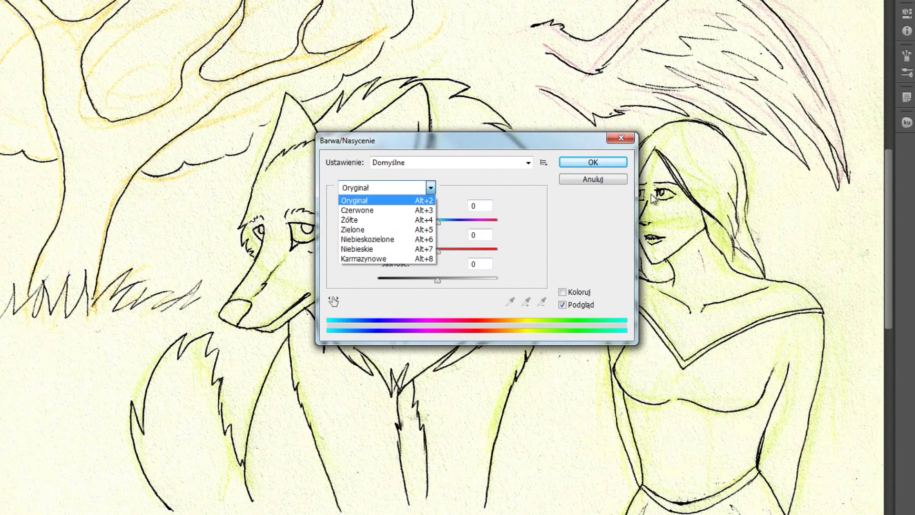
click(395, 233)
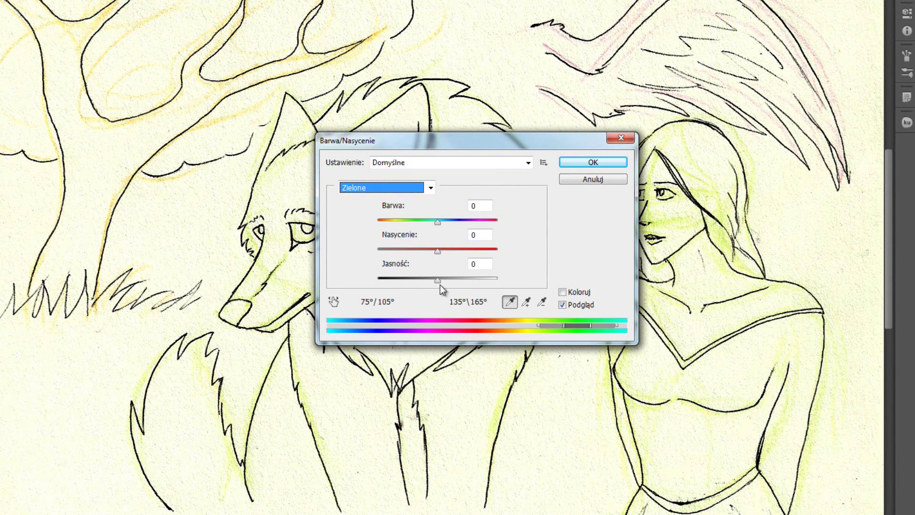
drag(436, 282, 510, 282)
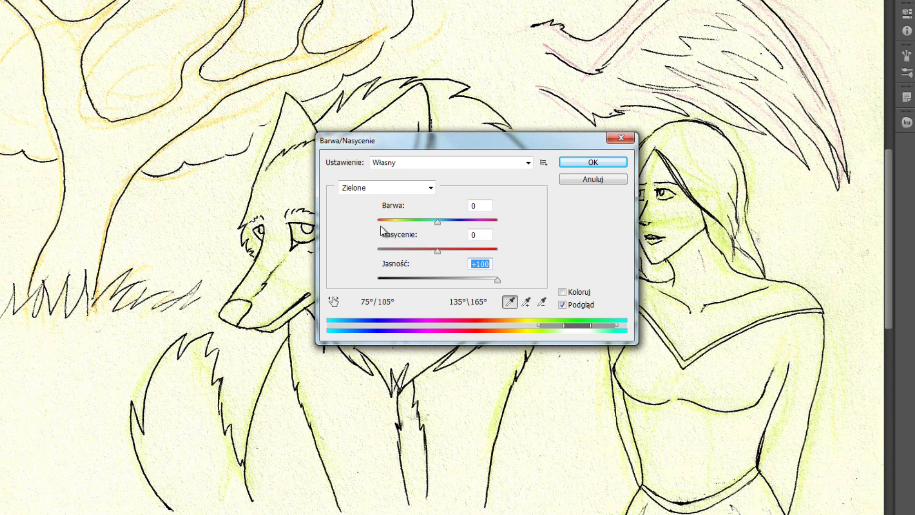
click(413, 189)
click(408, 210)
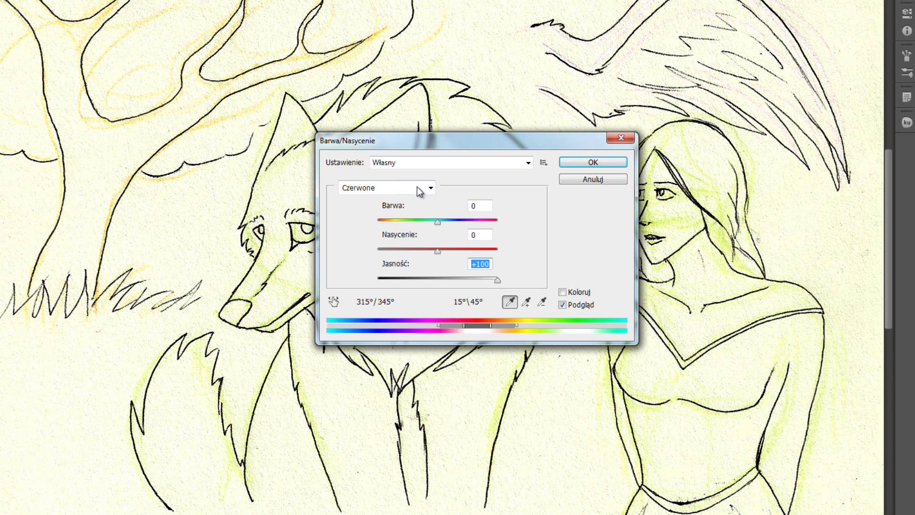
Step: Step through Yellows and Greens, then raise the Cyans (Niebieskozielone) lightness to +100
click(409, 188)
click(407, 220)
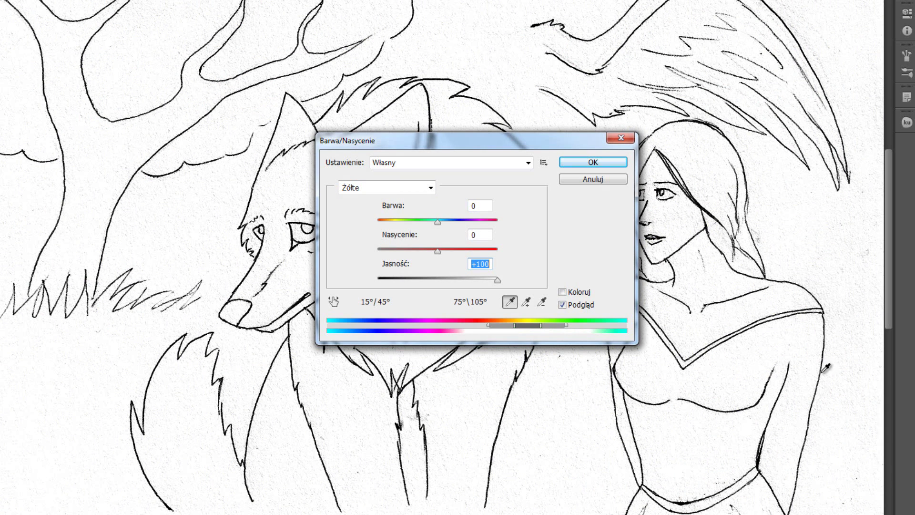
click(420, 188)
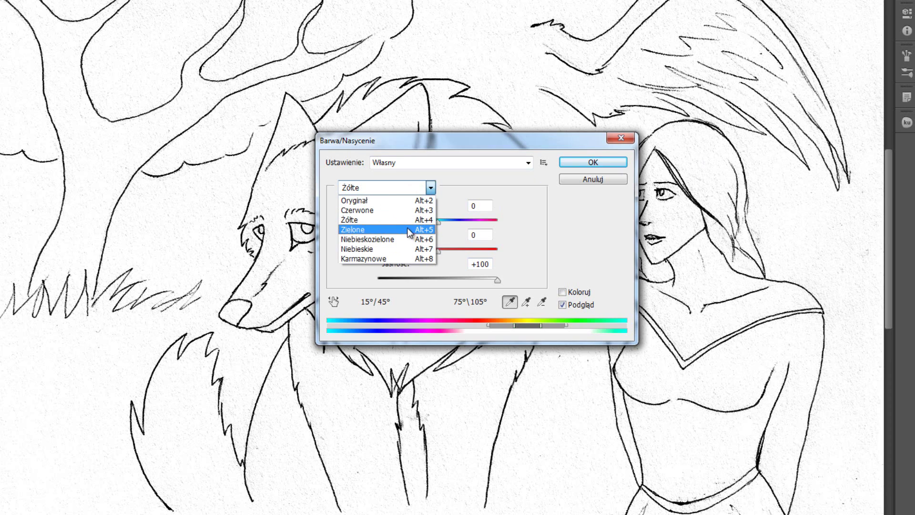
click(409, 231)
click(411, 189)
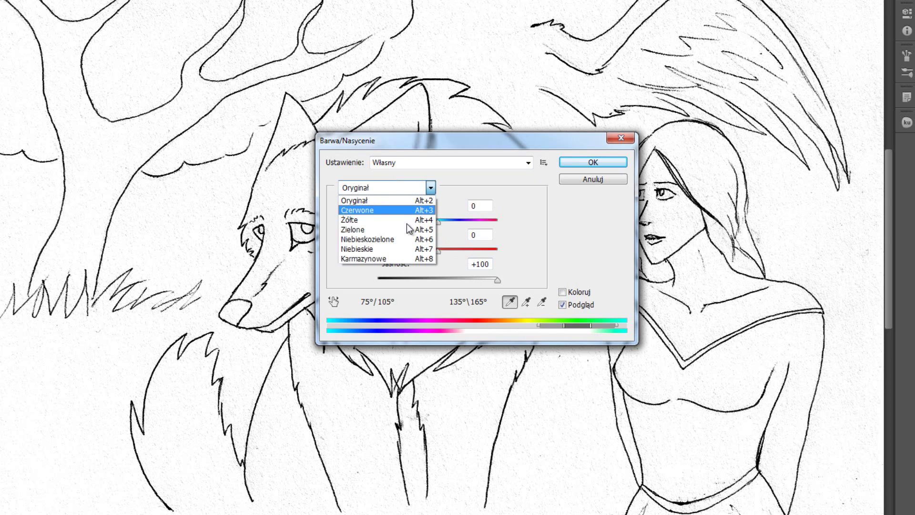
click(404, 240)
drag(480, 280, 561, 286)
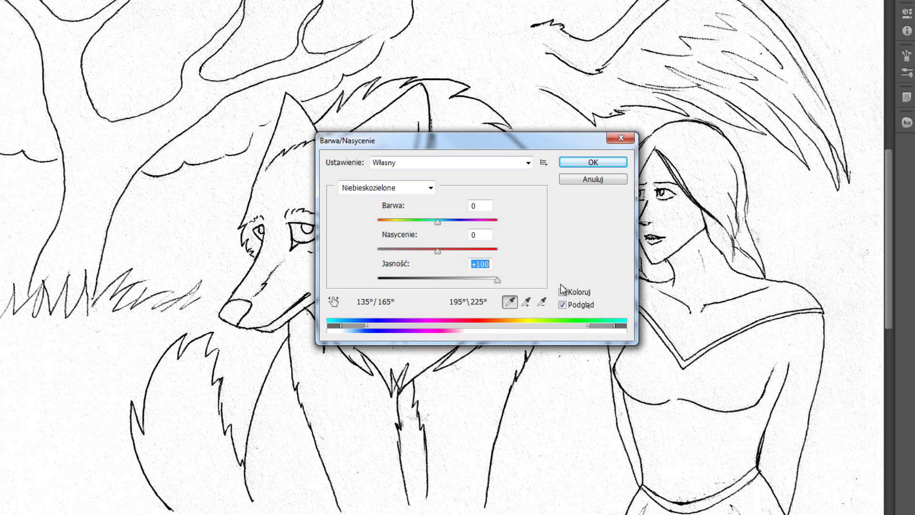
Step: Raise the Magentas (Karmazynowe) lightness to +100 and apply the Hue/Saturation adjustment
click(412, 190)
click(401, 249)
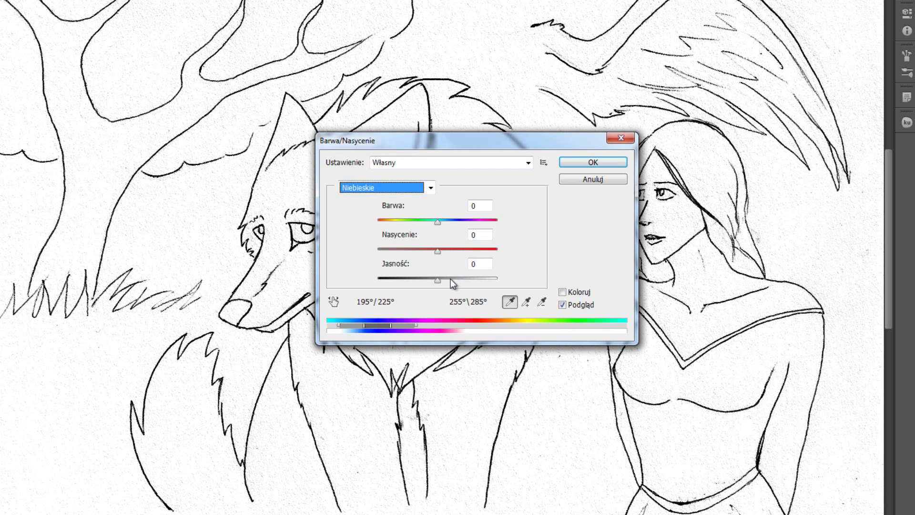
click(413, 191)
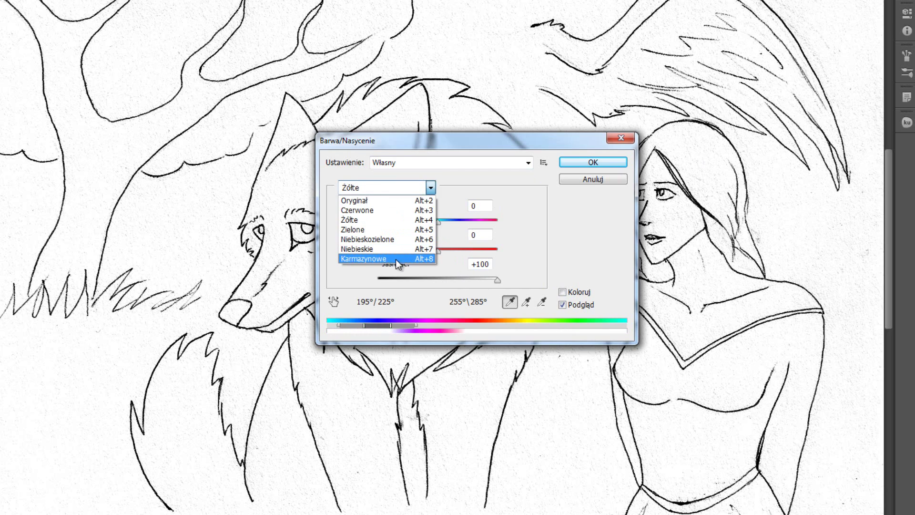
click(396, 261)
drag(439, 281, 543, 286)
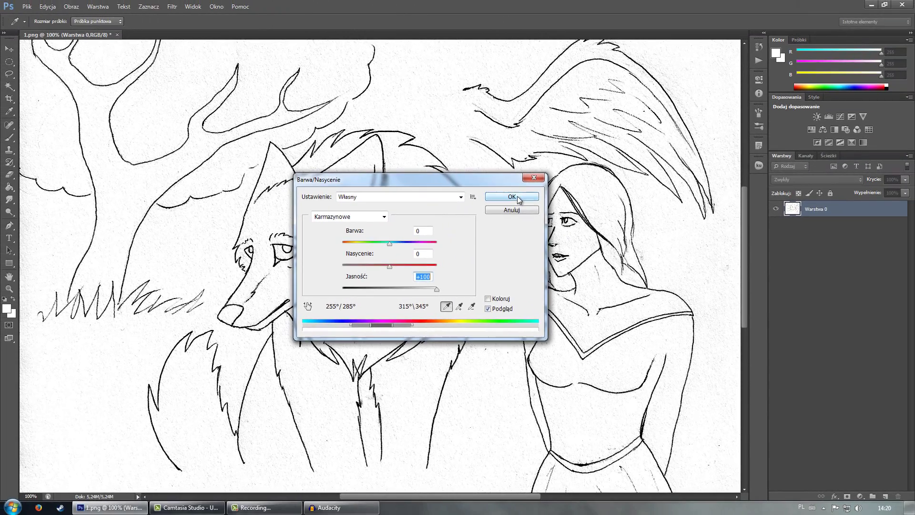
click(512, 199)
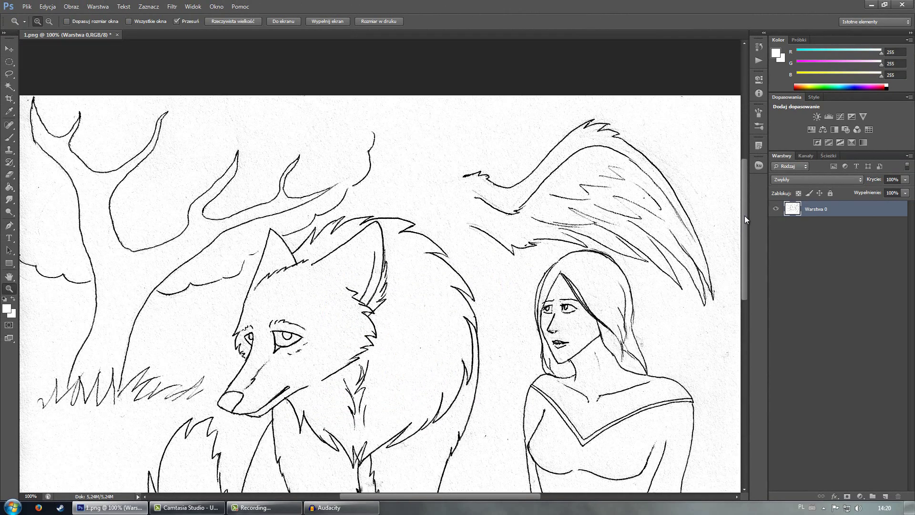
Step: Scroll over the lightened sketch, then bring up Levels with Ctrl+L
scroll(748, 229, down, 1)
scroll(752, 258, down, 2)
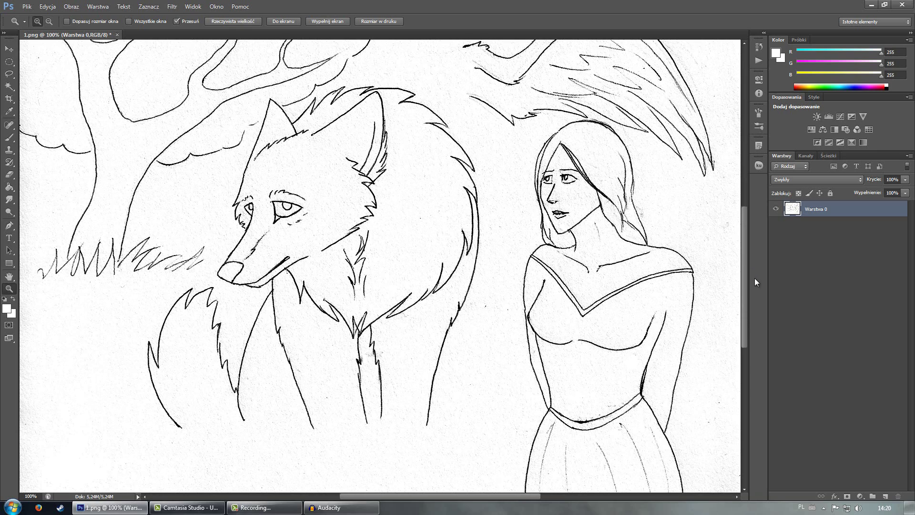
scroll(754, 278, down, 4)
scroll(754, 285, up, 5)
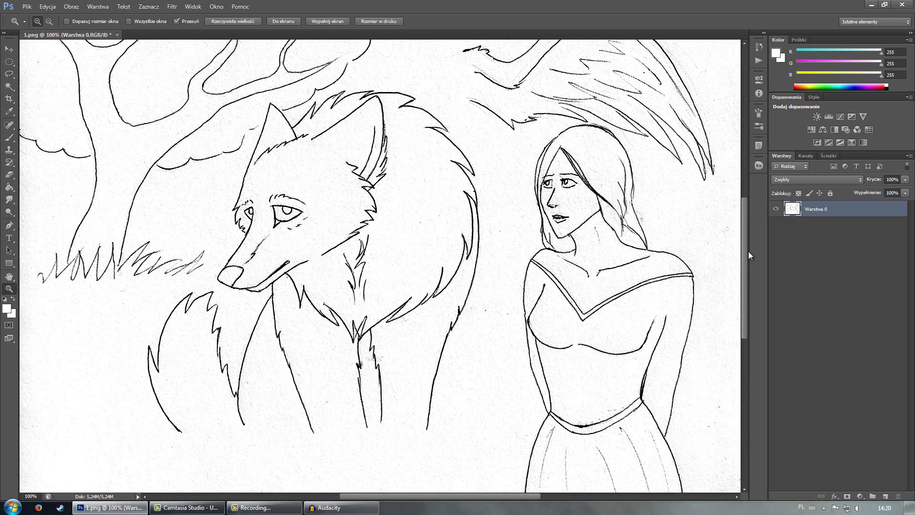
scroll(748, 250, up, 1)
scroll(748, 250, up, 1)
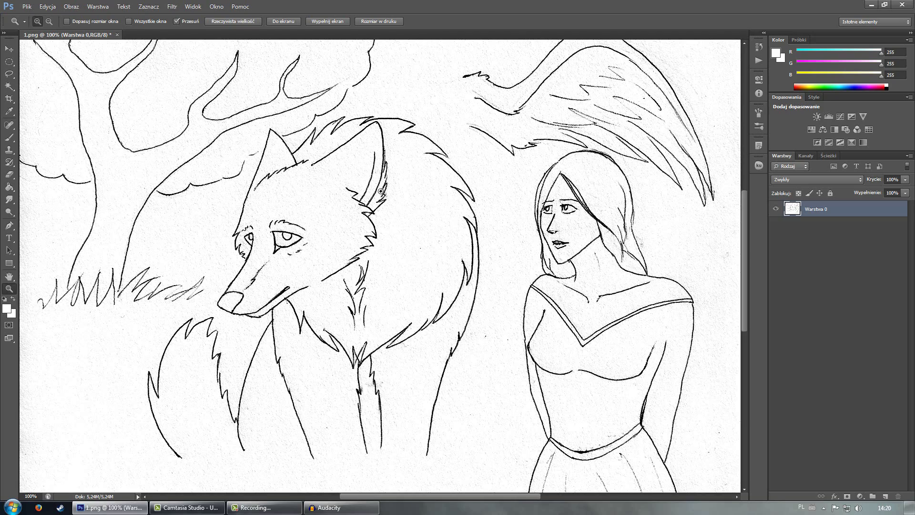
key(ctrl+l)
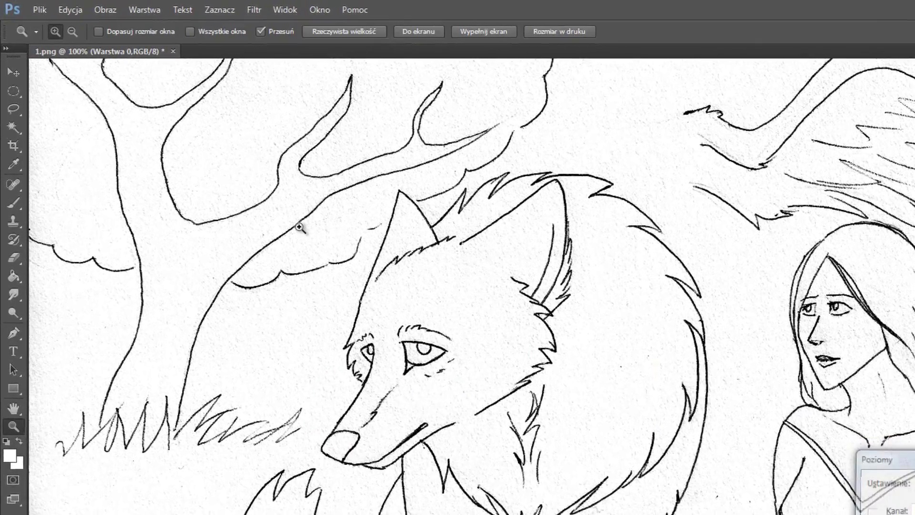
Step: Open Levels from Obraz > Dopasowania and pull the white input point down to 200
click(122, 9)
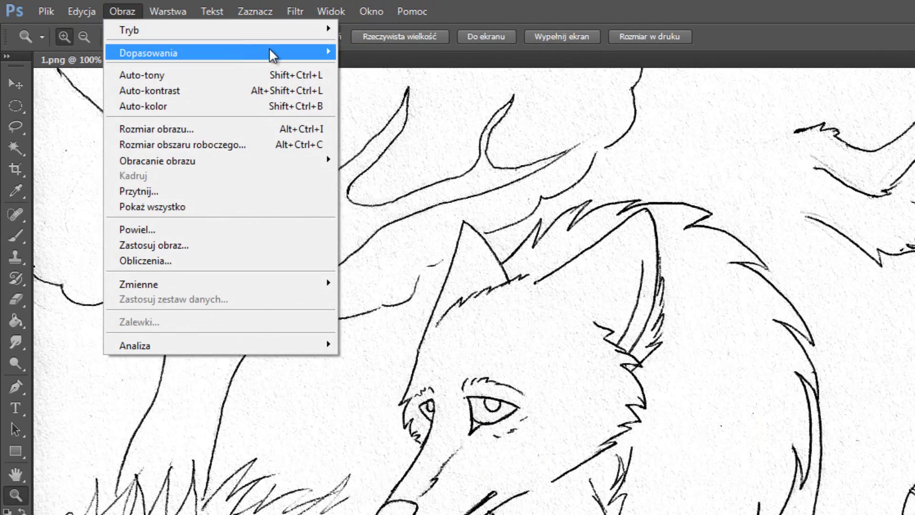
mouse_move(214, 52)
click(320, 56)
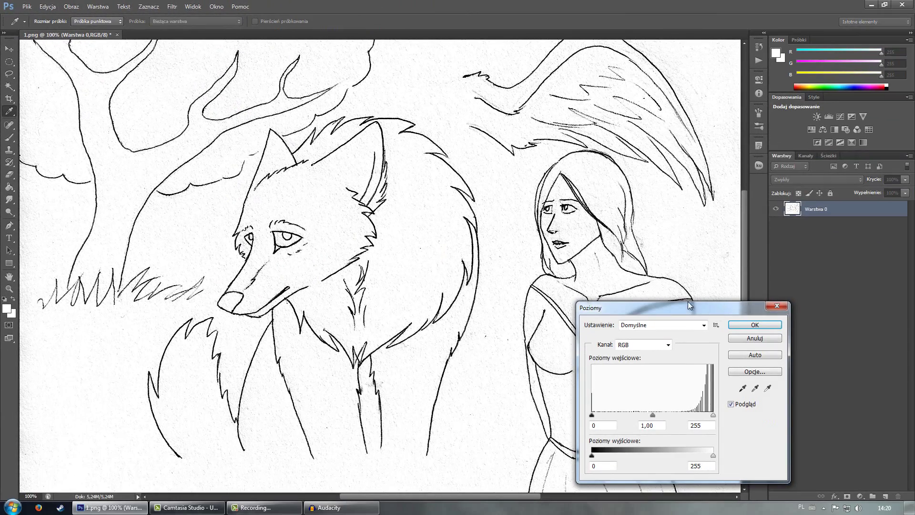
mouse_move(688, 302)
mouse_down()
mouse_move(244, 162)
mouse_move(427, 153)
mouse_up()
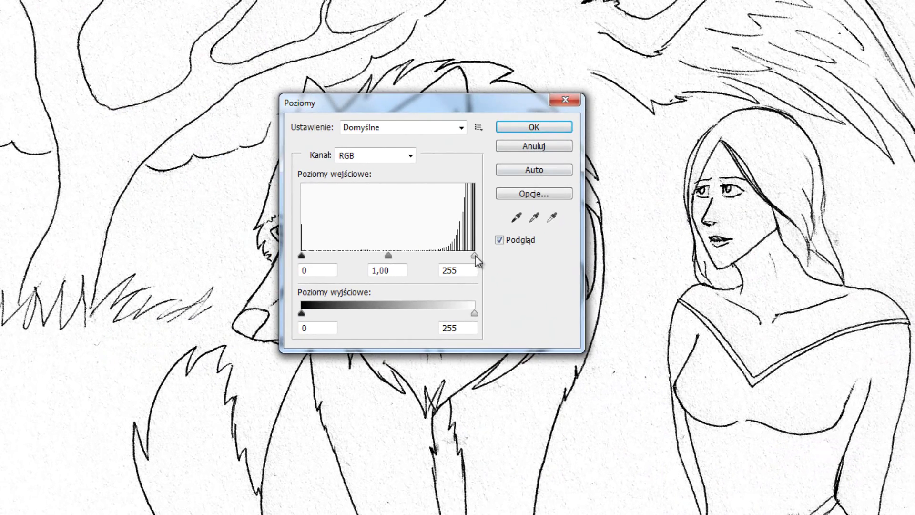
mouse_move(475, 256)
mouse_down()
mouse_move(452, 261)
mouse_move(482, 260)
mouse_move(447, 259)
mouse_move(483, 261)
mouse_move(439, 263)
mouse_up()
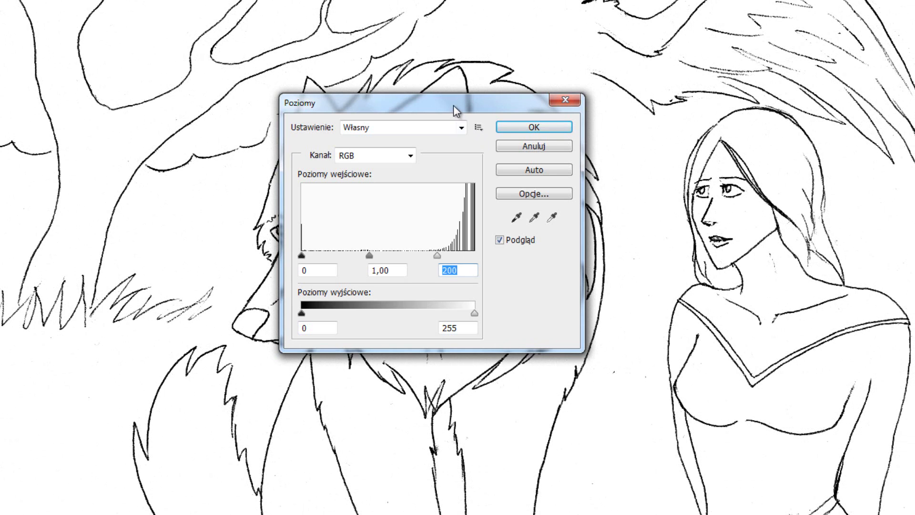
Step: Set the Levels midtones to 1,04 and apply the adjustment
mouse_move(453, 104)
mouse_down()
mouse_move(827, 106)
mouse_move(884, 380)
mouse_move(827, 381)
mouse_move(597, 183)
mouse_up()
mouse_move(498, 156)
mouse_down()
mouse_move(475, 65)
mouse_move(500, 65)
mouse_up()
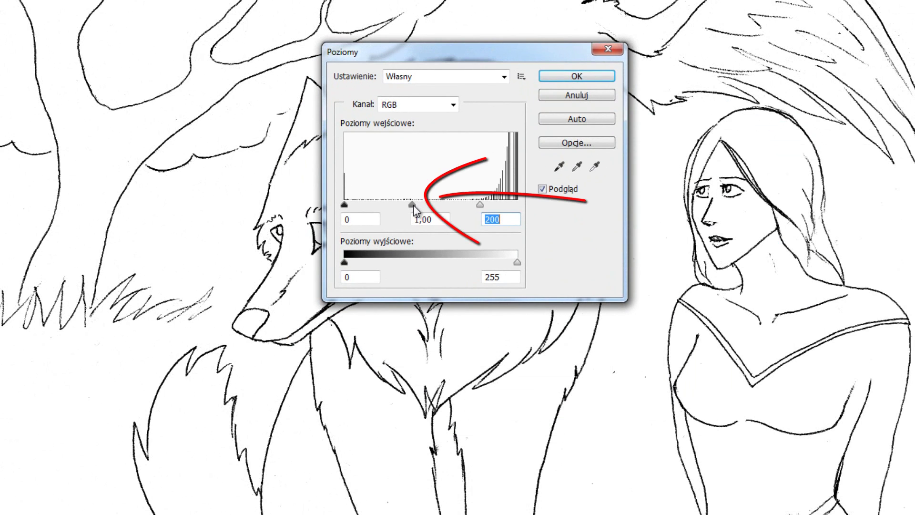
drag(424, 204, 473, 203)
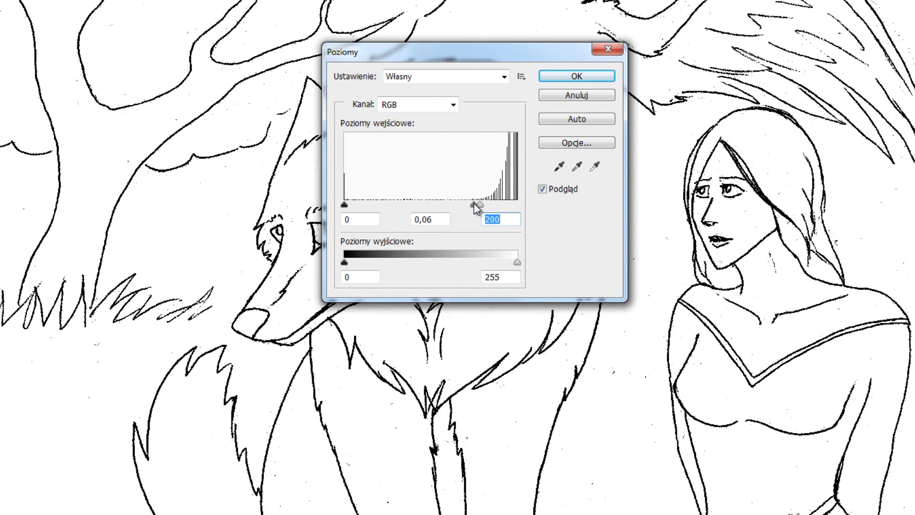
mouse_move(474, 204)
mouse_down()
mouse_move(375, 206)
mouse_move(406, 205)
mouse_up()
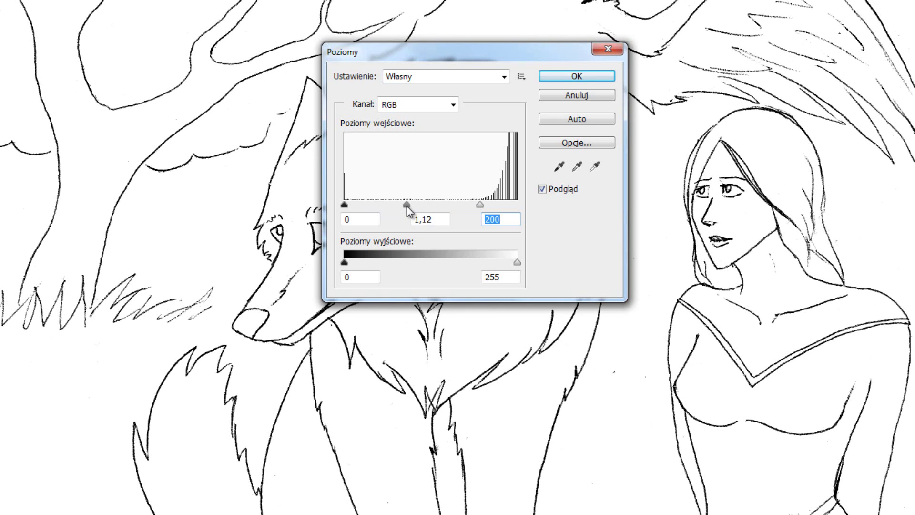
key(shift+Tab)
key(shift+Tab)
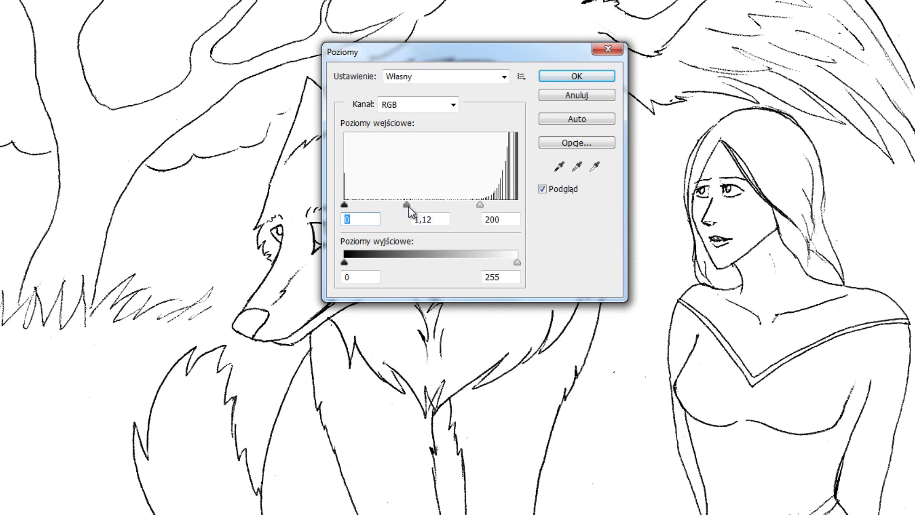
drag(418, 207, 410, 207)
key(Tab)
click(577, 77)
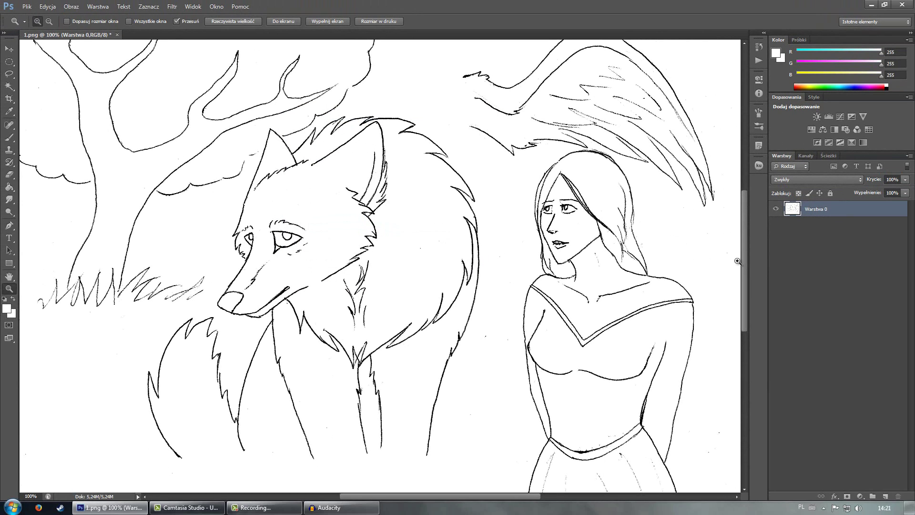
Step: Add a new empty layer, Warstwa 1, and move it below Warstwa 0
drag(742, 267, 743, 264)
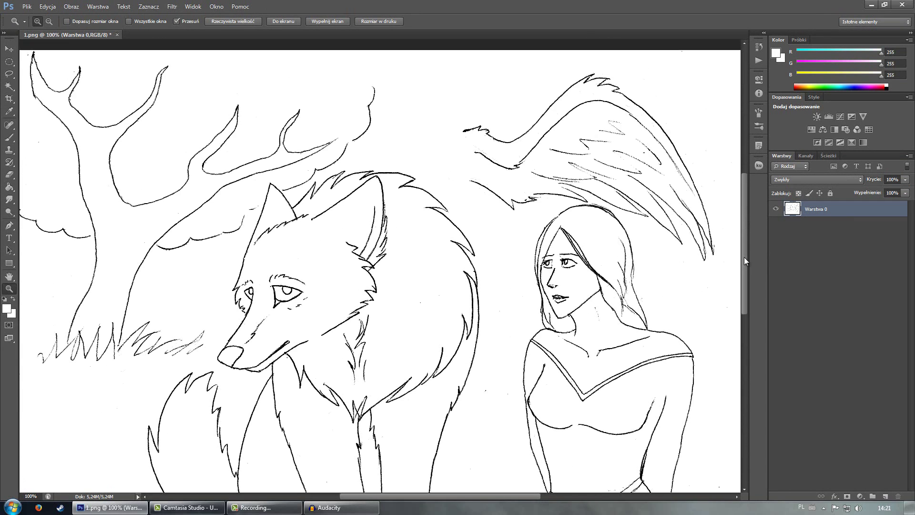
mouse_move(742, 264)
mouse_down()
mouse_move(746, 290)
mouse_move(748, 276)
mouse_up()
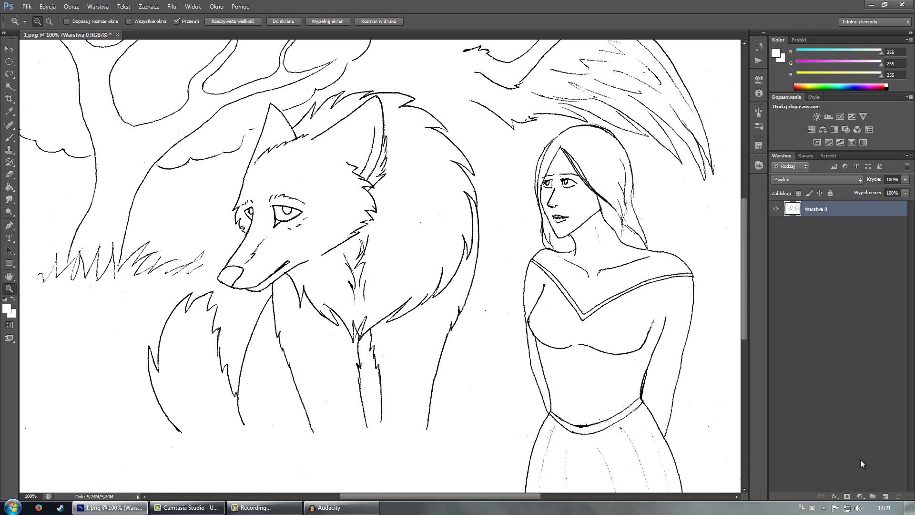
click(882, 494)
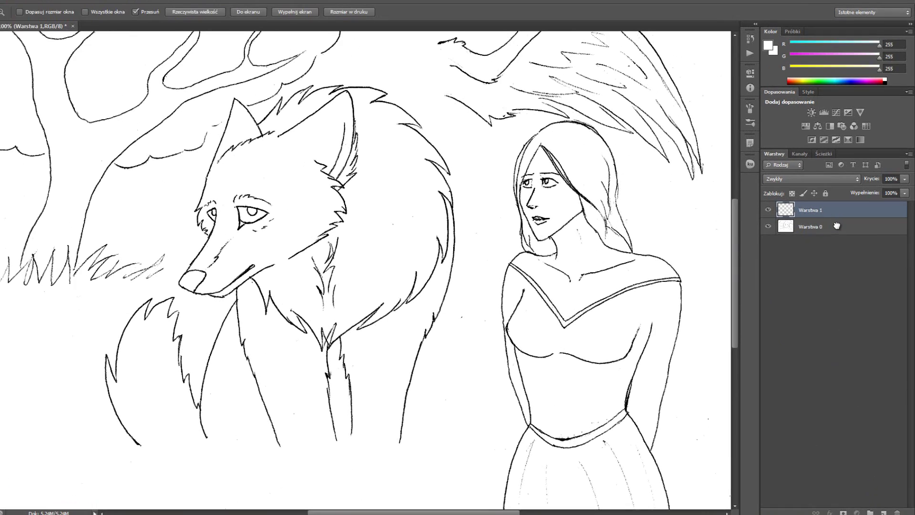
mouse_move(842, 211)
mouse_down()
mouse_move(844, 232)
mouse_move(810, 236)
mouse_up()
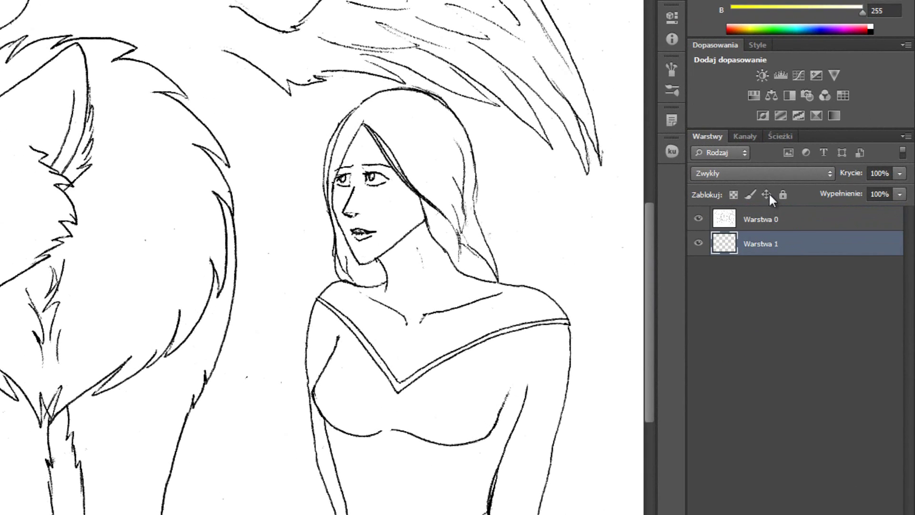
Step: Set Warstwa 0's blend mode to Pomnóż (Multiply) and select Warstwa 1
click(805, 215)
click(749, 173)
click(741, 236)
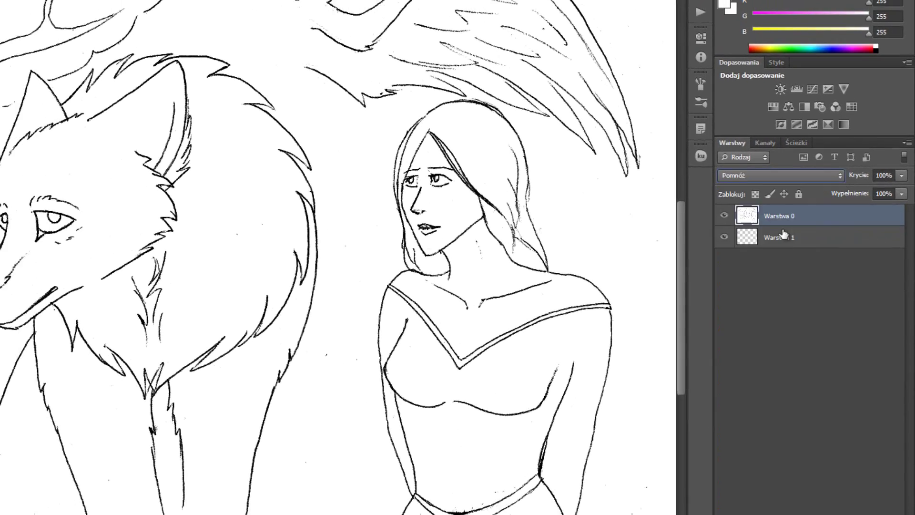
click(820, 228)
Step: Paint cyan brush test strokes on Warstwa 1 beneath the wolf drawing
click(9, 138)
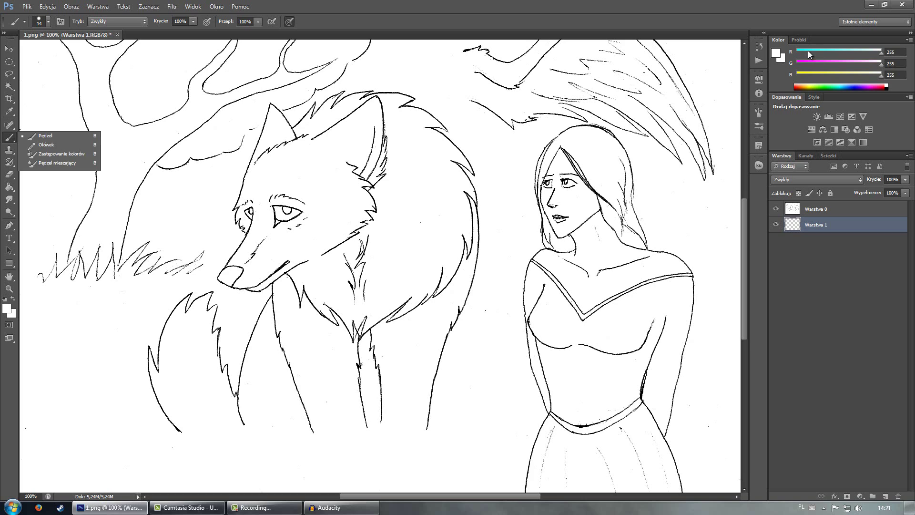
click(807, 50)
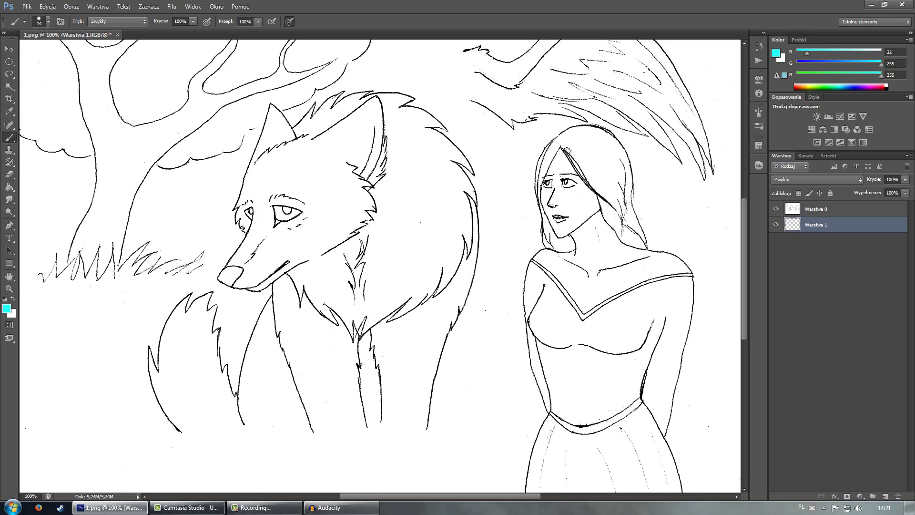
mouse_move(431, 185)
mouse_down()
mouse_move(498, 162)
mouse_move(414, 190)
mouse_up()
mouse_move(472, 188)
mouse_down()
mouse_move(352, 200)
mouse_move(310, 223)
mouse_move(305, 210)
mouse_move(315, 198)
mouse_move(305, 195)
mouse_move(294, 224)
mouse_move(334, 217)
mouse_move(518, 233)
mouse_up()
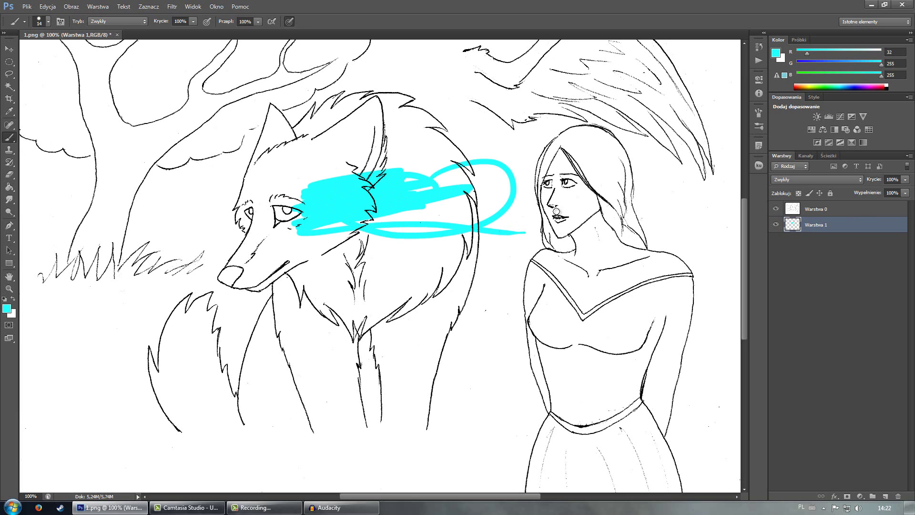
Step: Clear the cyan test strokes from Warstwa 1 and reselect Warstwa 0
key(ctrl+a)
key(Delete)
key(ctrl+d)
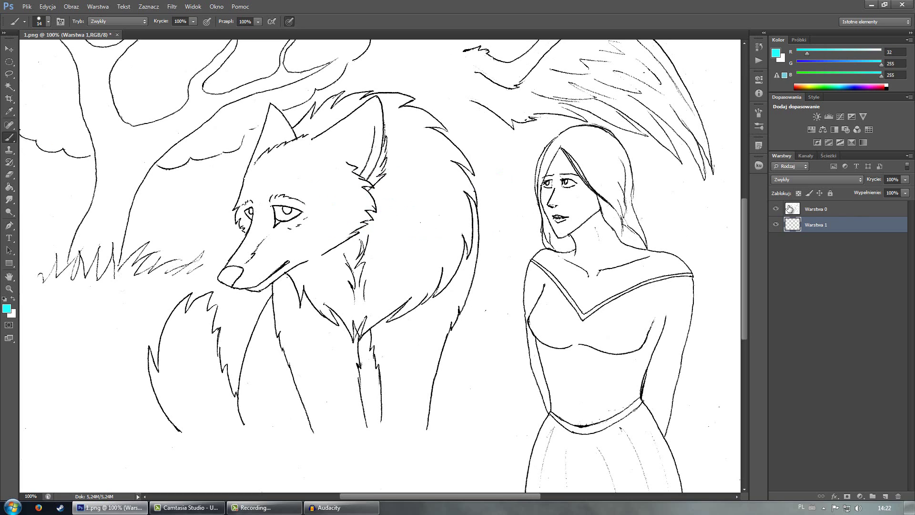
click(841, 212)
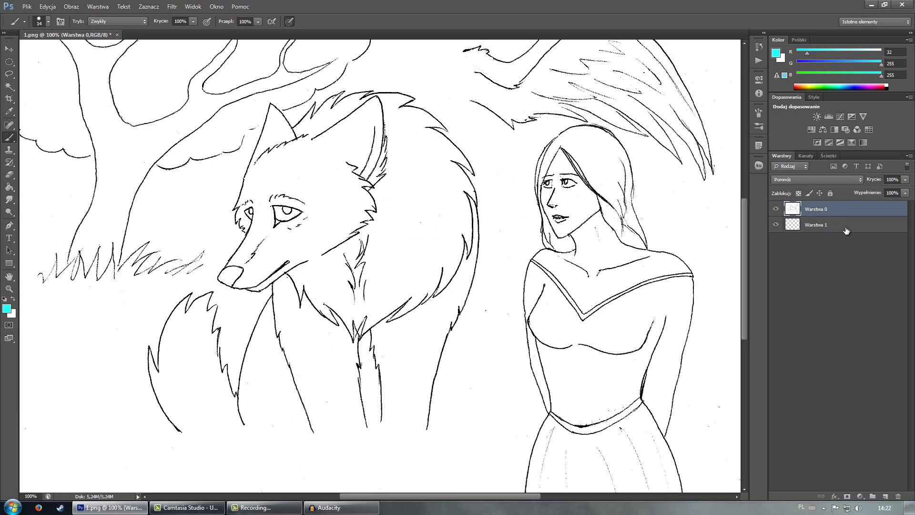
Step: Keep Warstwa 0 active and restore default black/white colours after trying a green
click(842, 222)
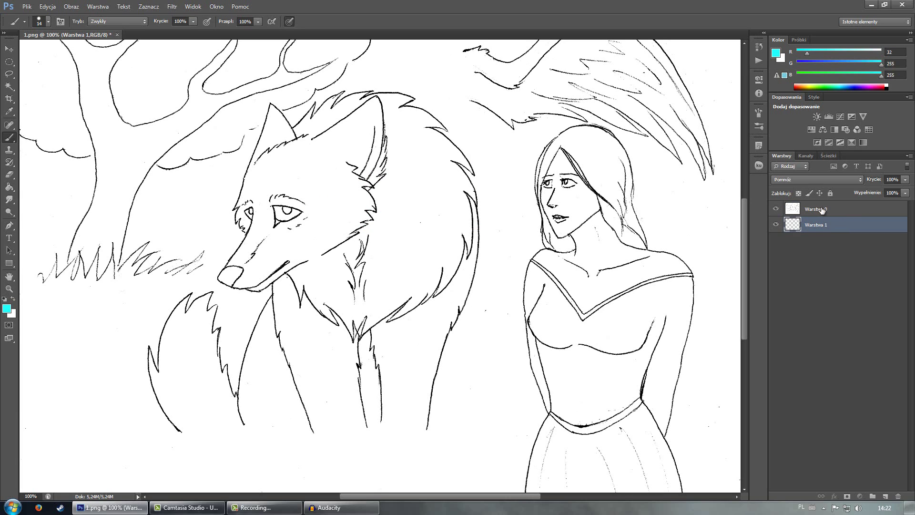
click(841, 213)
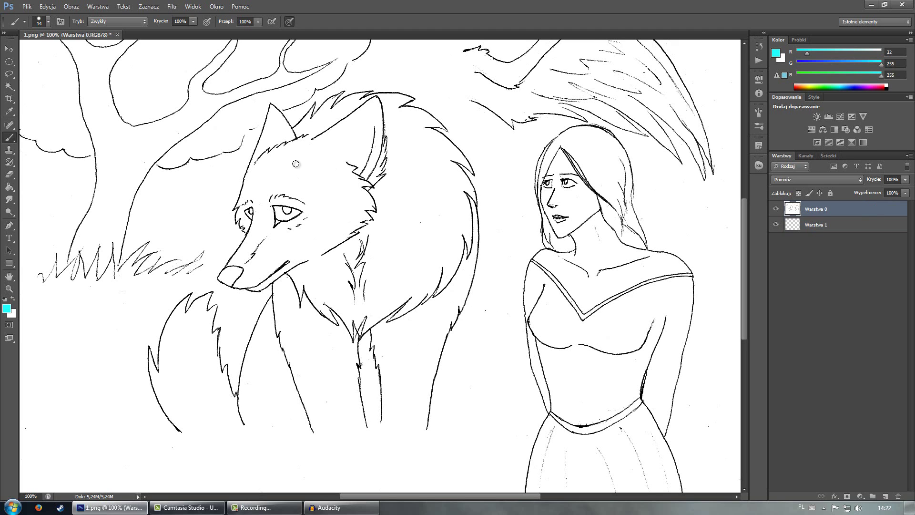
key(d)
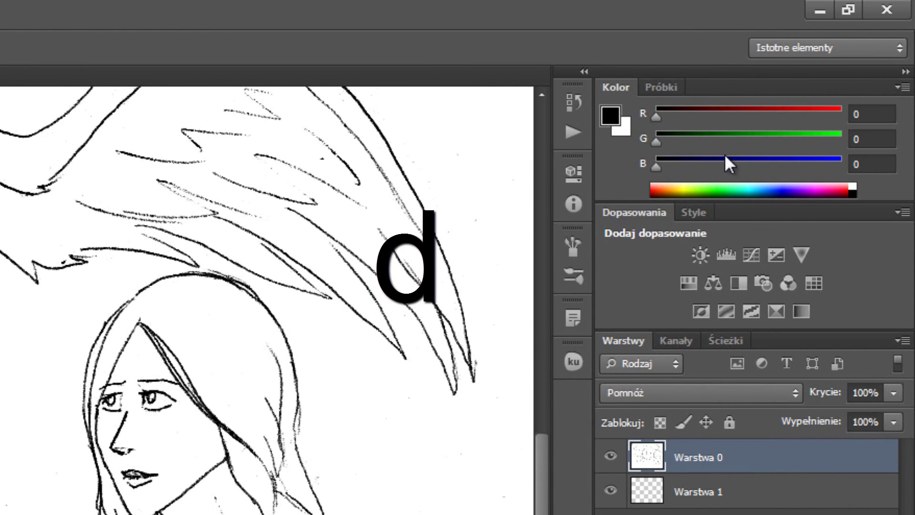
click(735, 136)
key(d)
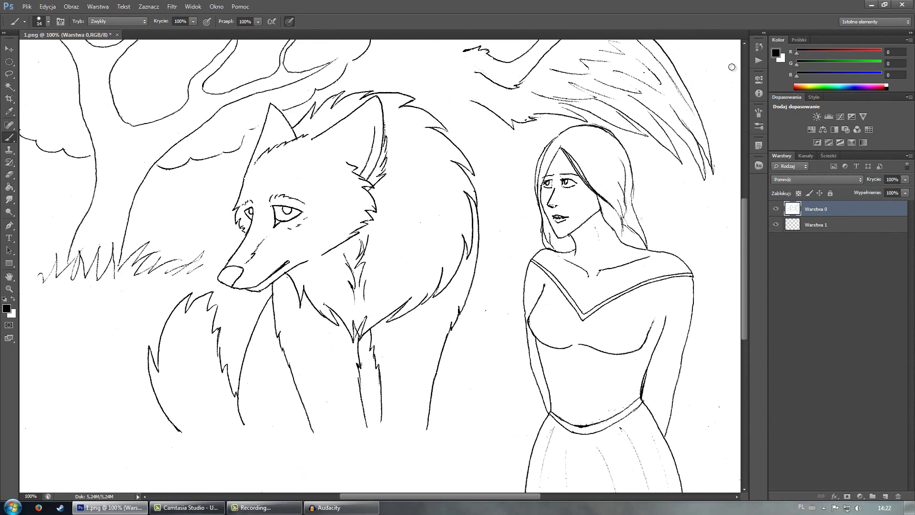
Step: Cut the whole drawing to the clipboard and fill Warstwa 0 with black
key(ctrl+a)
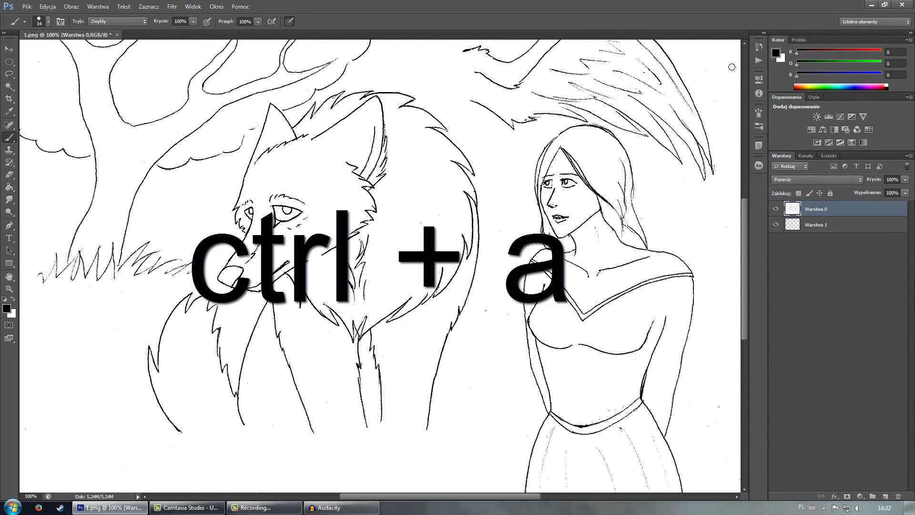
click(8, 288)
click(290, 23)
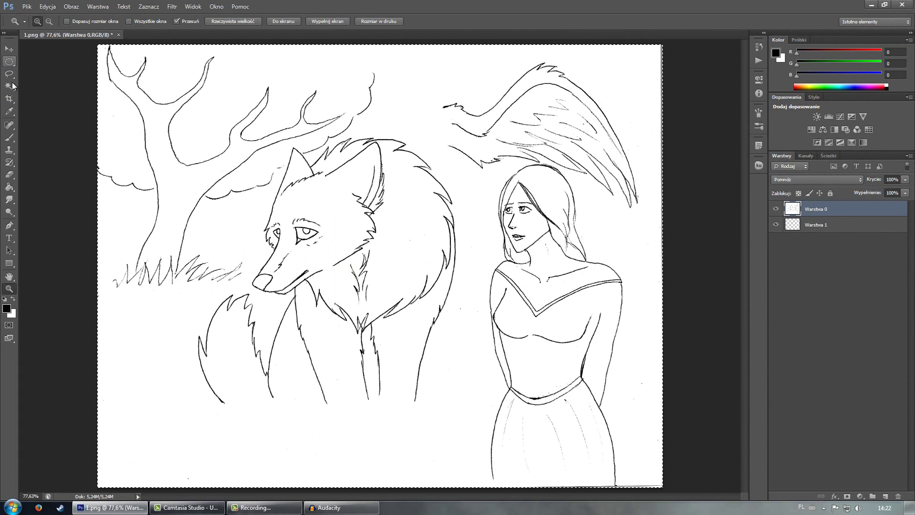
key(ctrl+x)
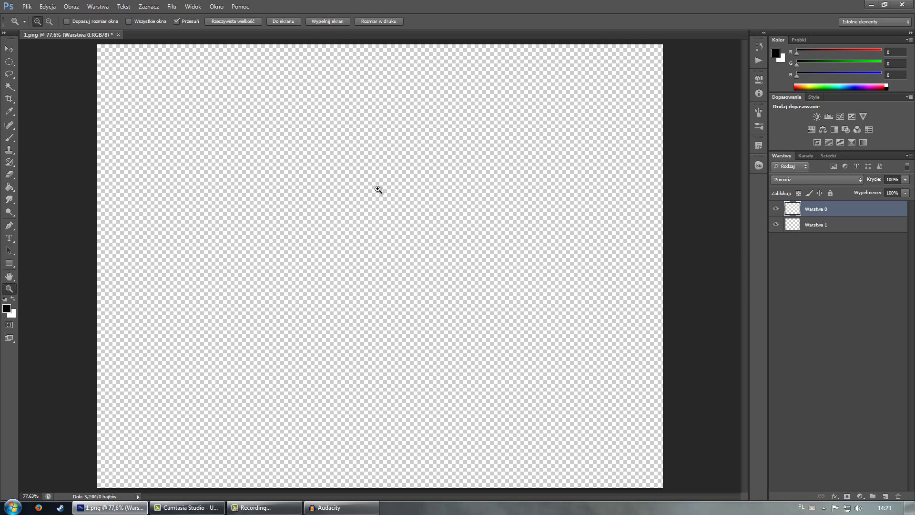
key(alt+BackSpace)
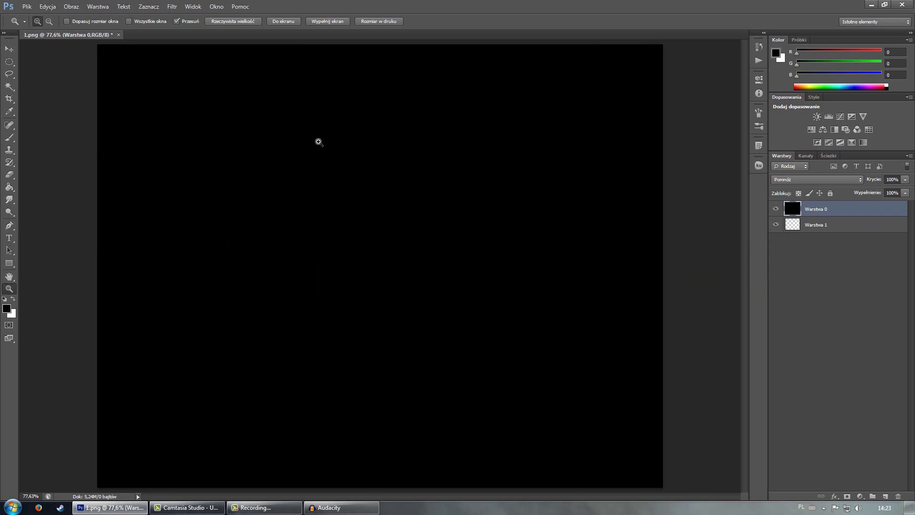
Step: Paste the drawing into a quick mask, delete everything but the line art, then deselect
key(q)
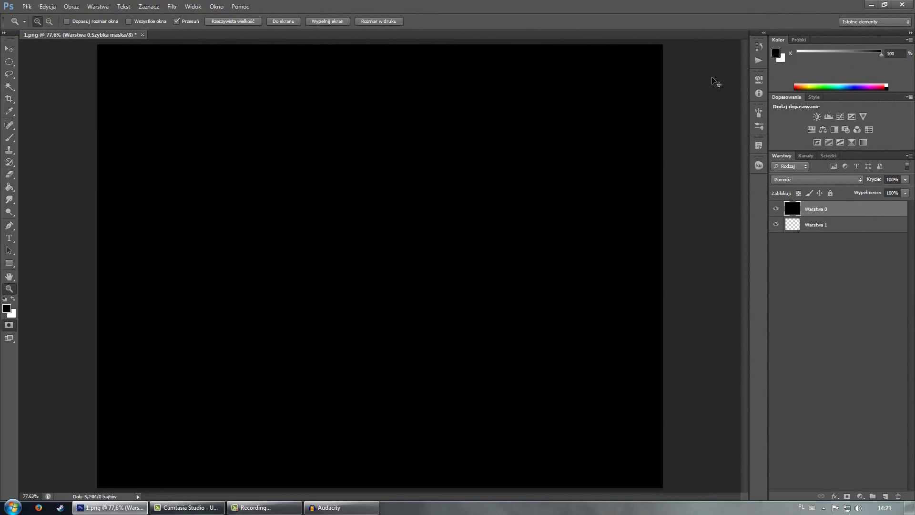
key(ctrl+v)
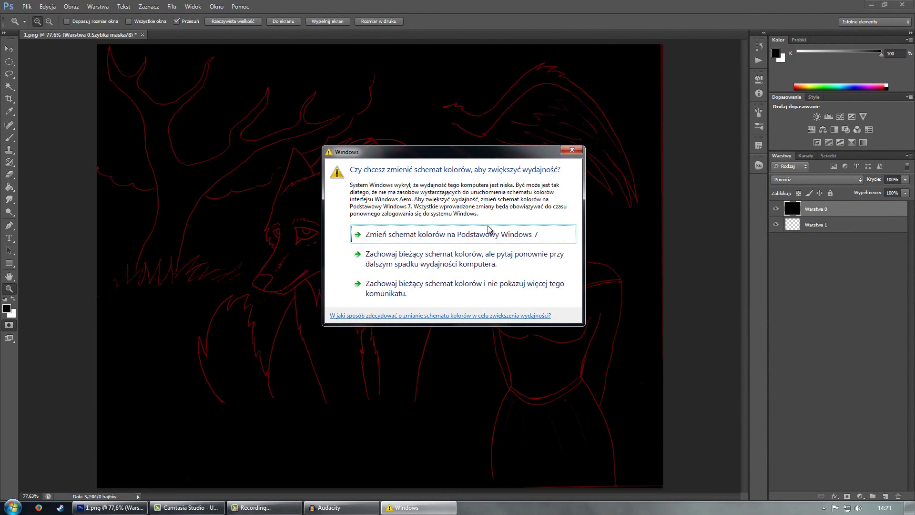
click(572, 152)
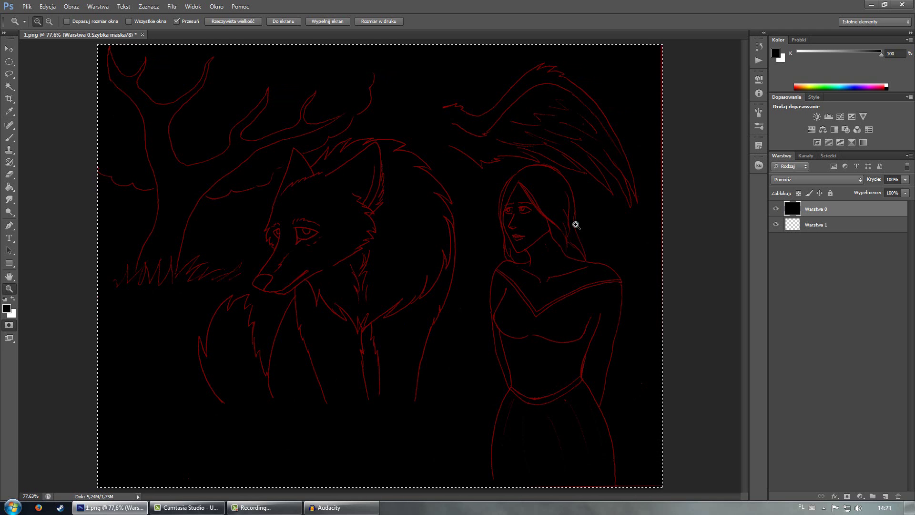
key(q)
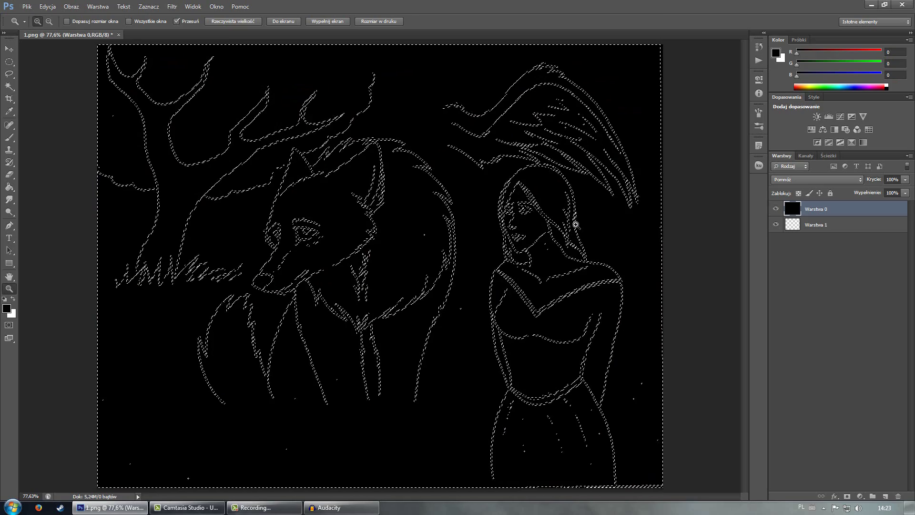
key(Delete)
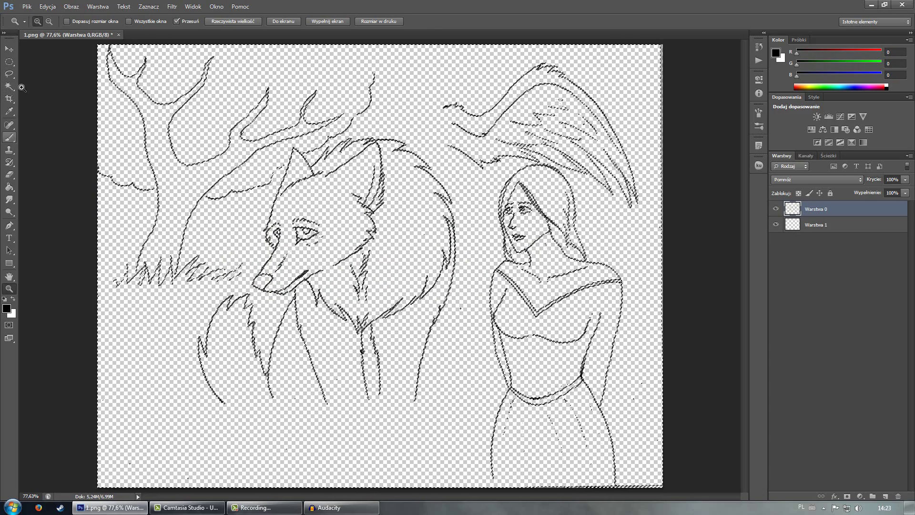
click(9, 62)
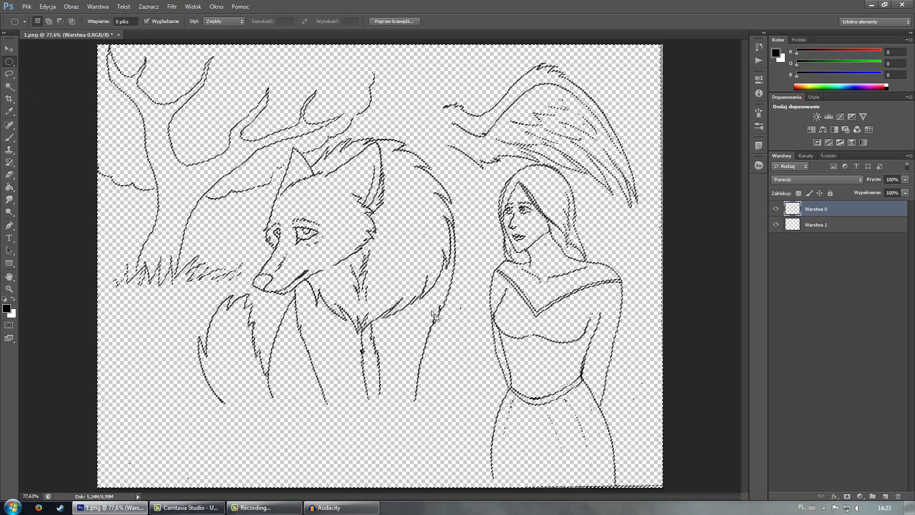
key(ctrl+d)
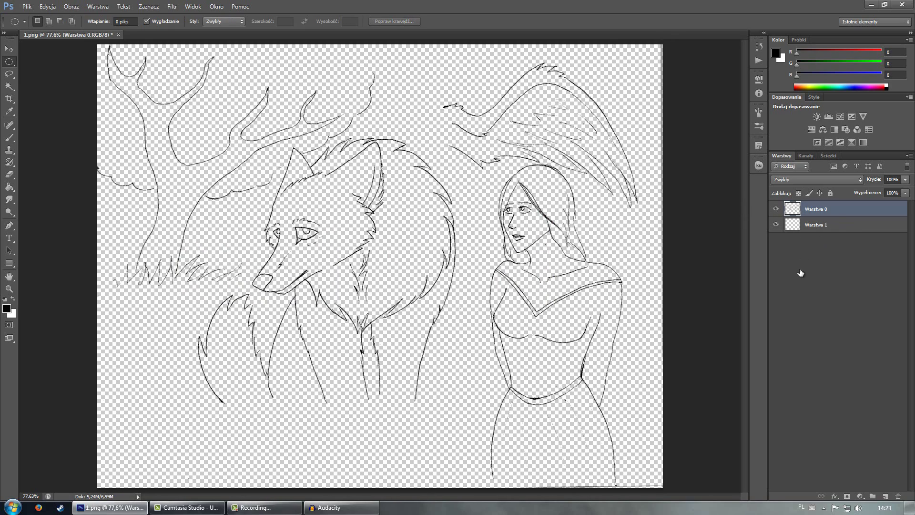
Step: Fill the empty layer Warstwa 1 with olive yellow using the Paint Bucket
click(841, 226)
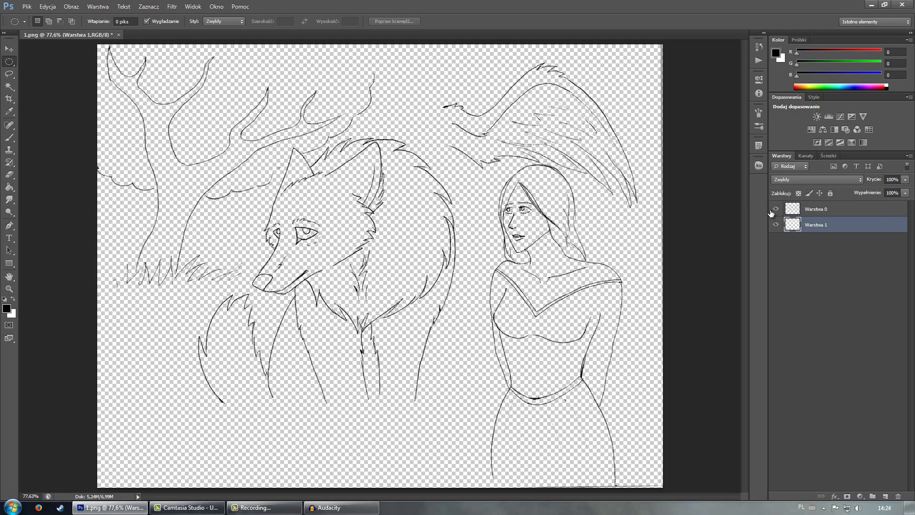
click(775, 209)
click(9, 186)
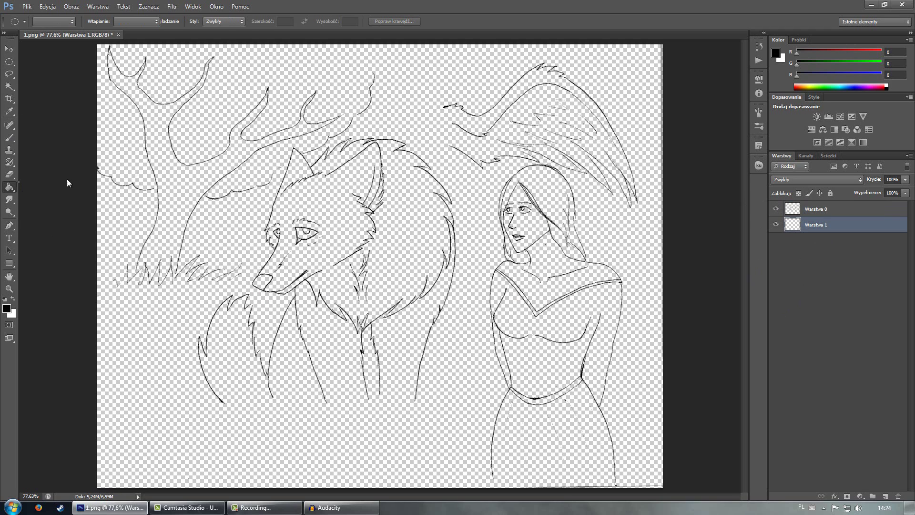
click(853, 50)
click(853, 62)
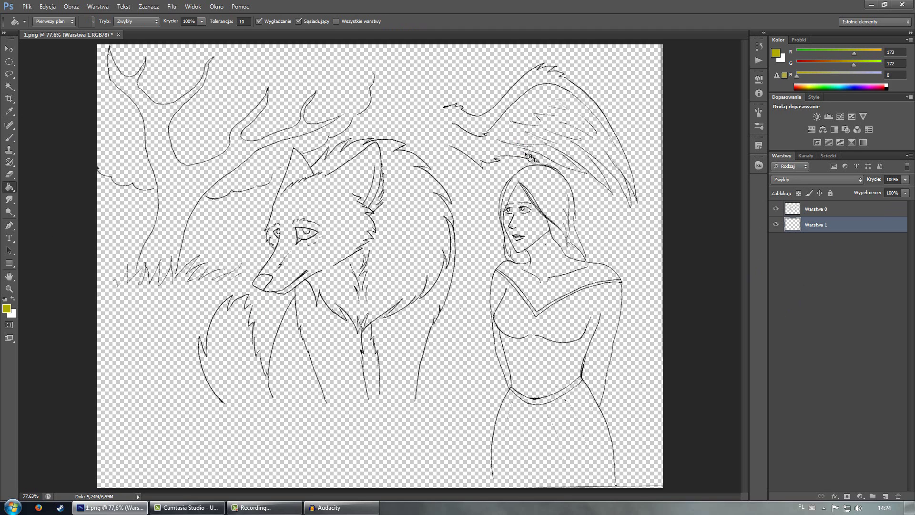
click(526, 153)
Step: On a new layer, brush a bright green patch over the wolf's neck
click(9, 138)
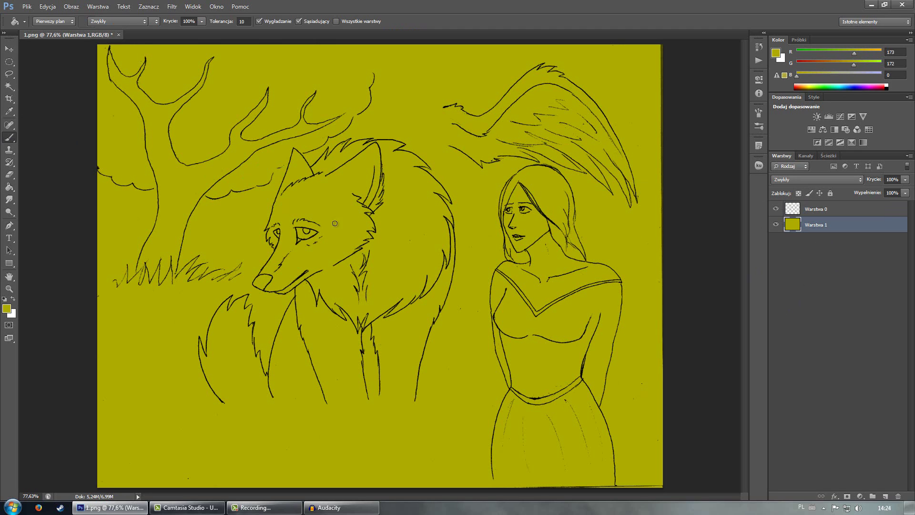
click(885, 496)
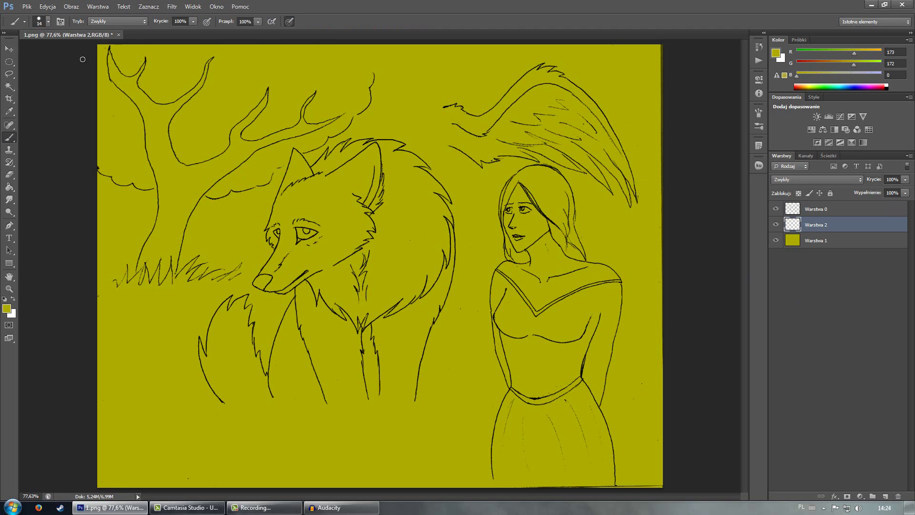
click(48, 22)
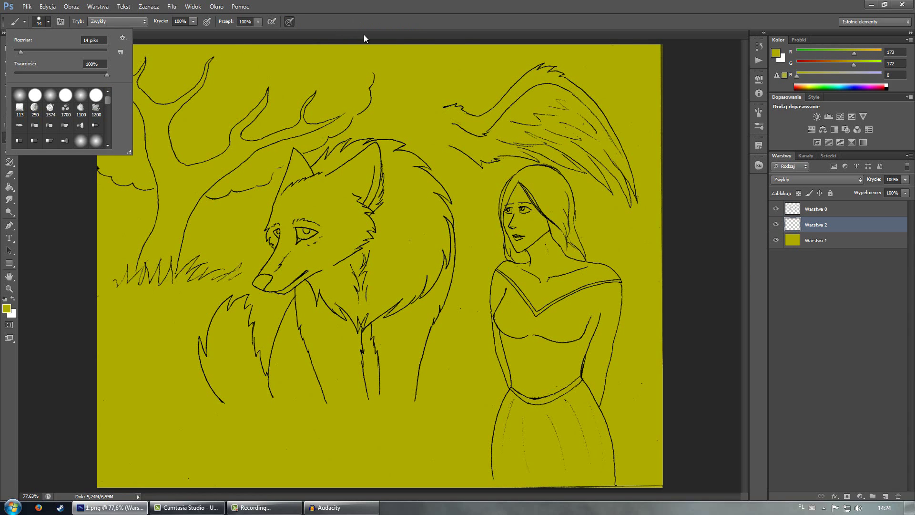
click(831, 85)
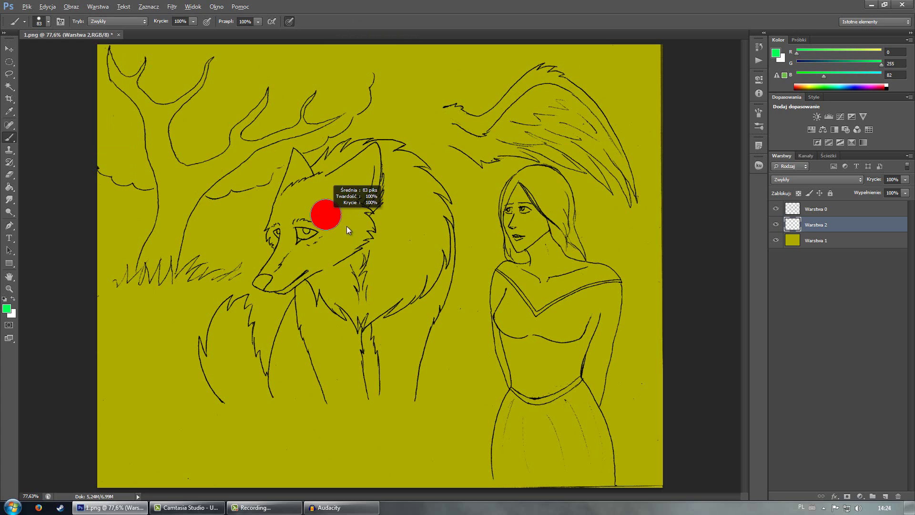
mouse_move(363, 216)
mouse_down()
mouse_move(367, 246)
mouse_move(400, 212)
mouse_move(377, 276)
mouse_move(388, 299)
mouse_up()
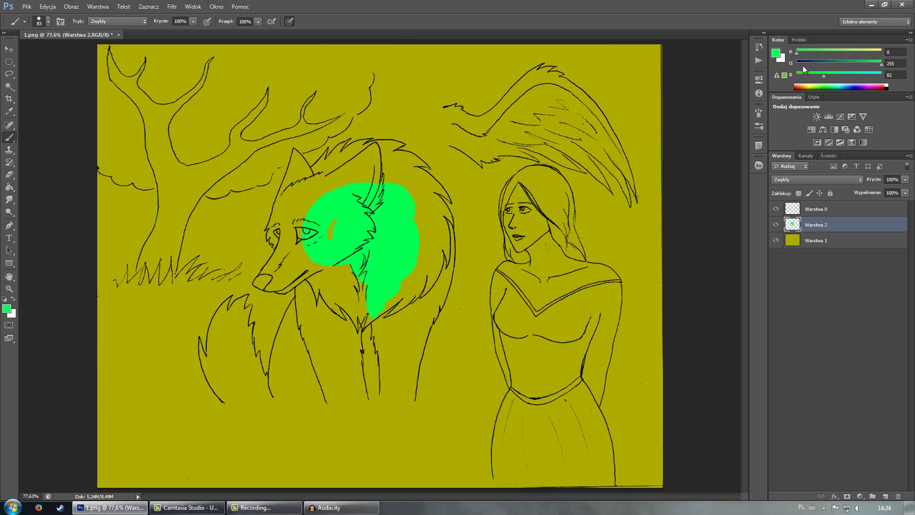
Step: Undo a trial navy stroke on the woman's chest, then paste a fresh copy of the sketch
click(787, 76)
drag(474, 248, 498, 376)
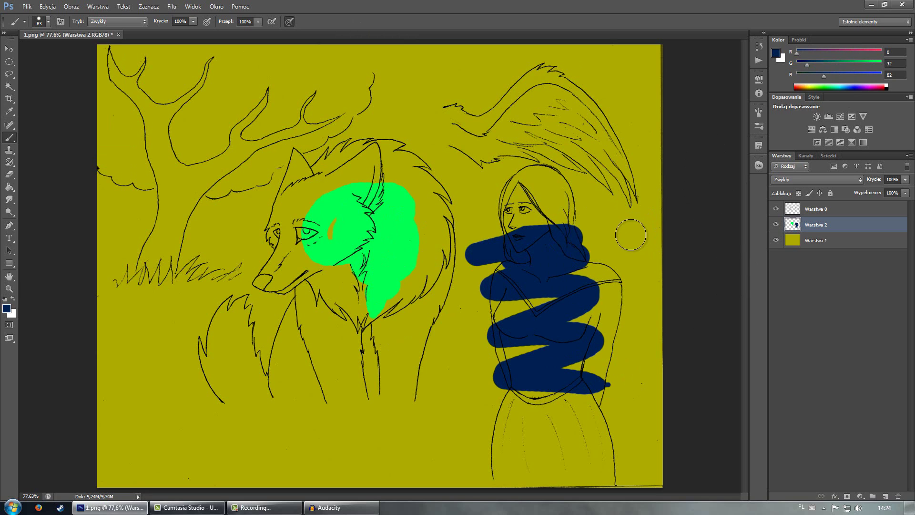
key(ctrl+z)
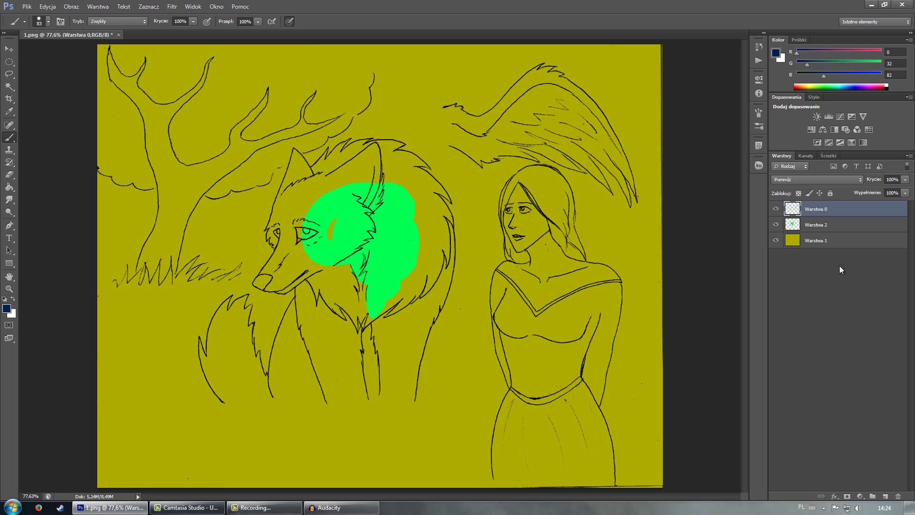
key(ctrl+v)
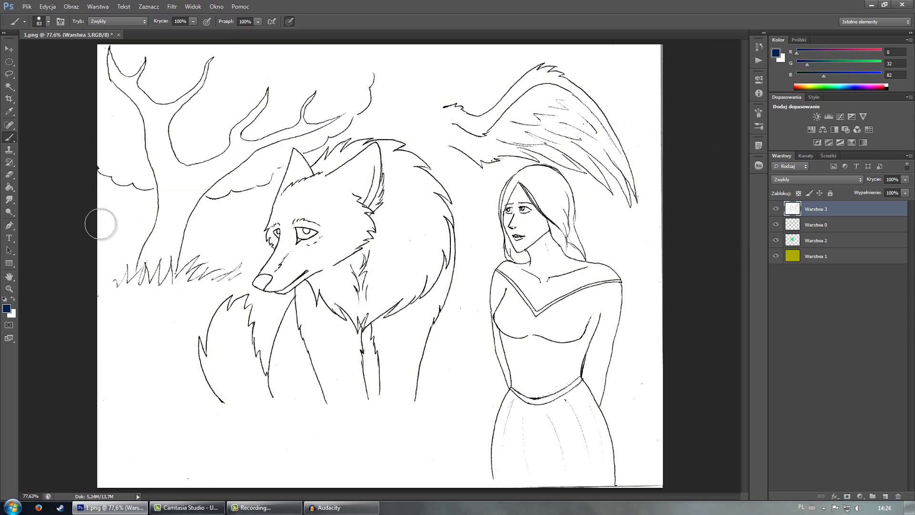
Step: Use a black fill and quick-mask paste to clear Warstwa 3's background, leaving only transparent line art
click(14, 66)
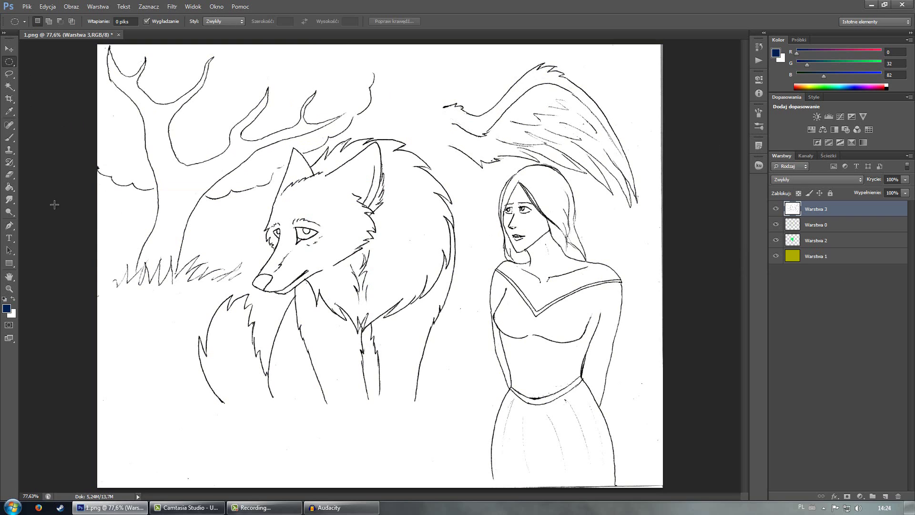
key(d)
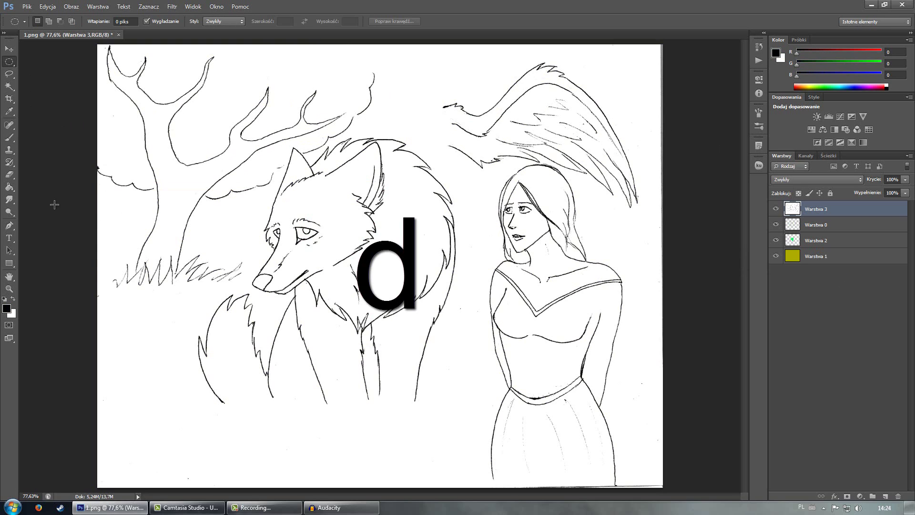
key(ctrl+a)
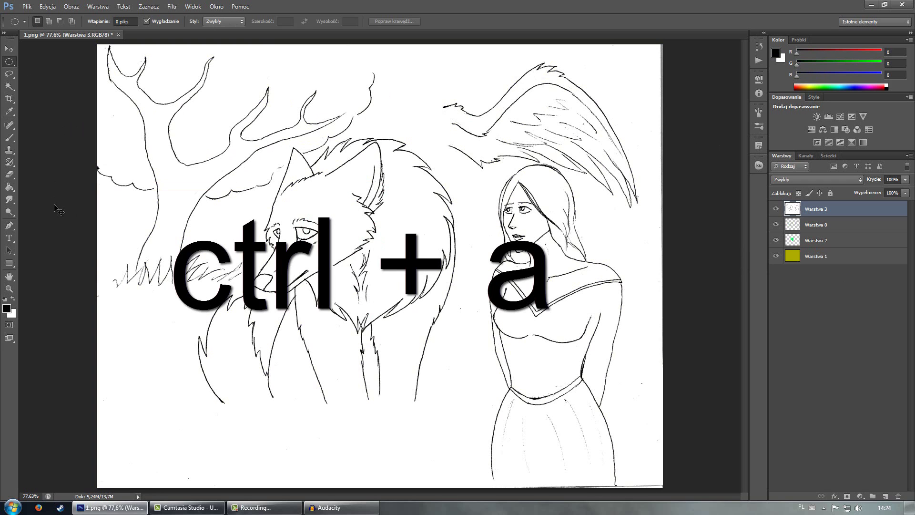
key(ctrl+x)
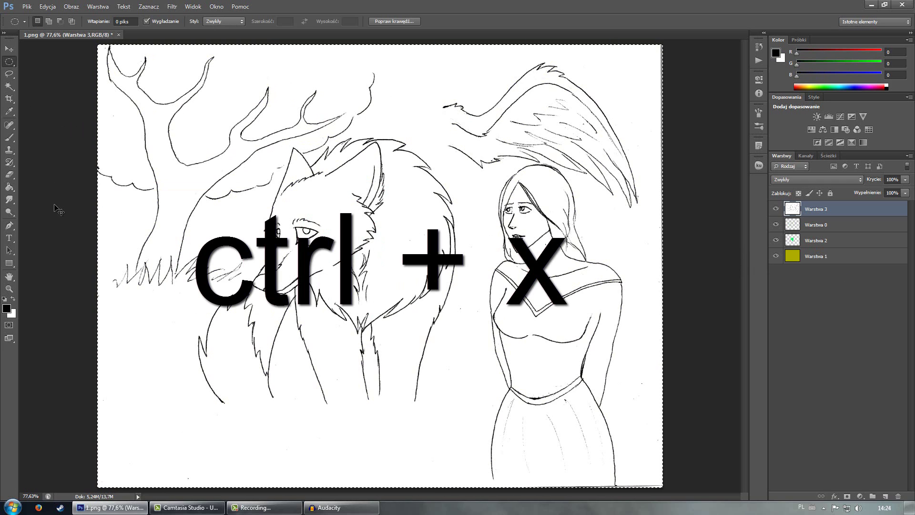
key(alt+BackSpace)
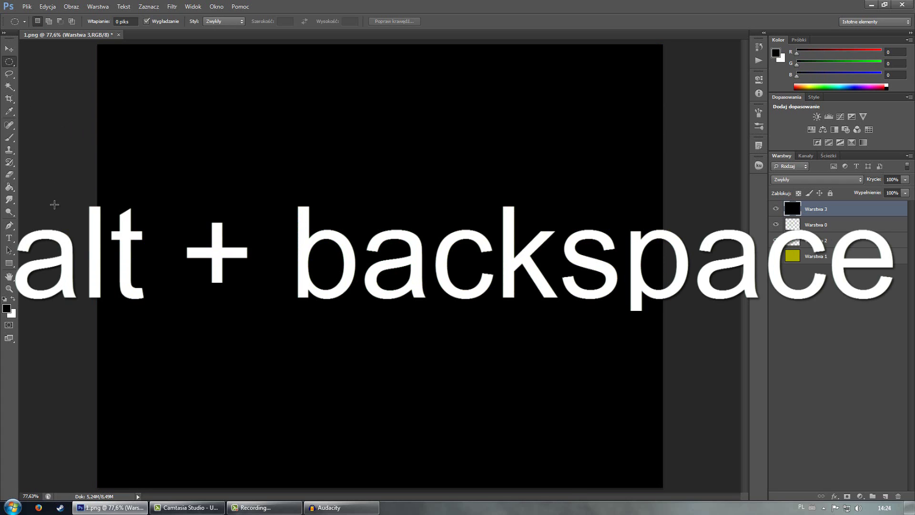
key(q)
key(ctrl+v)
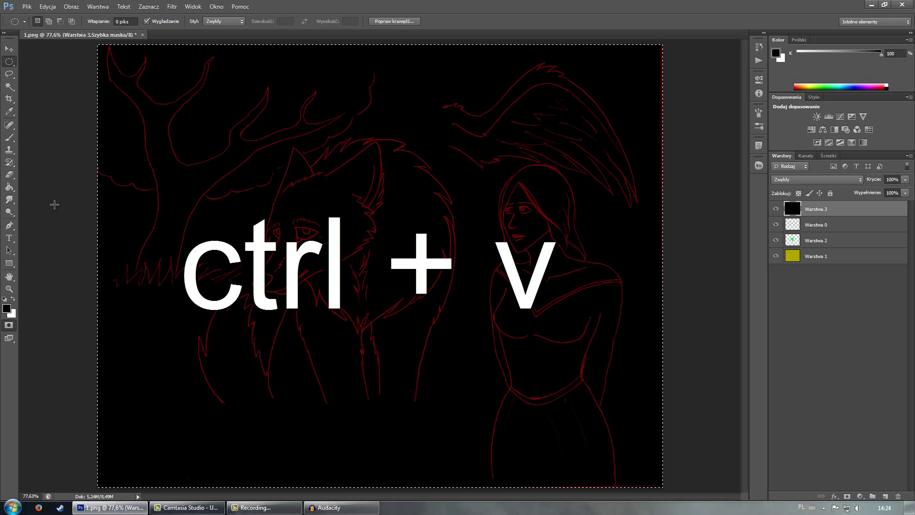
key(q)
key(Delete)
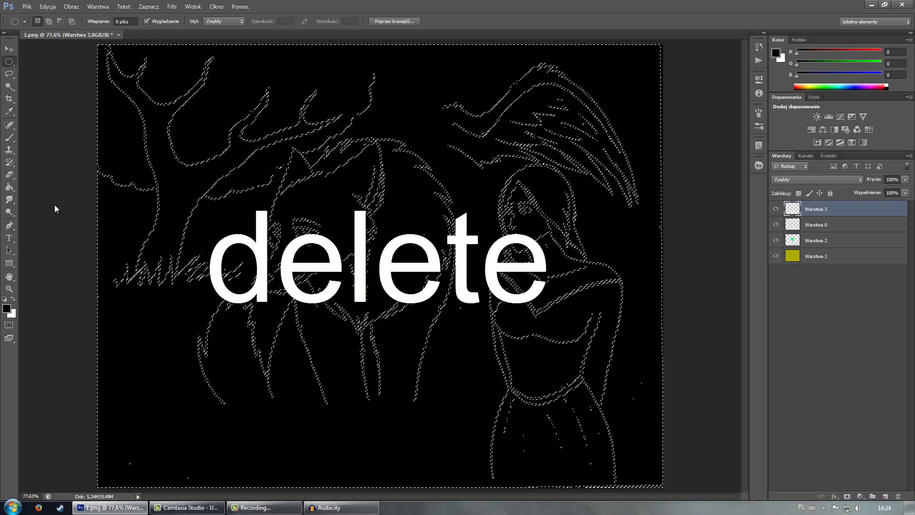
key(ctrl+d)
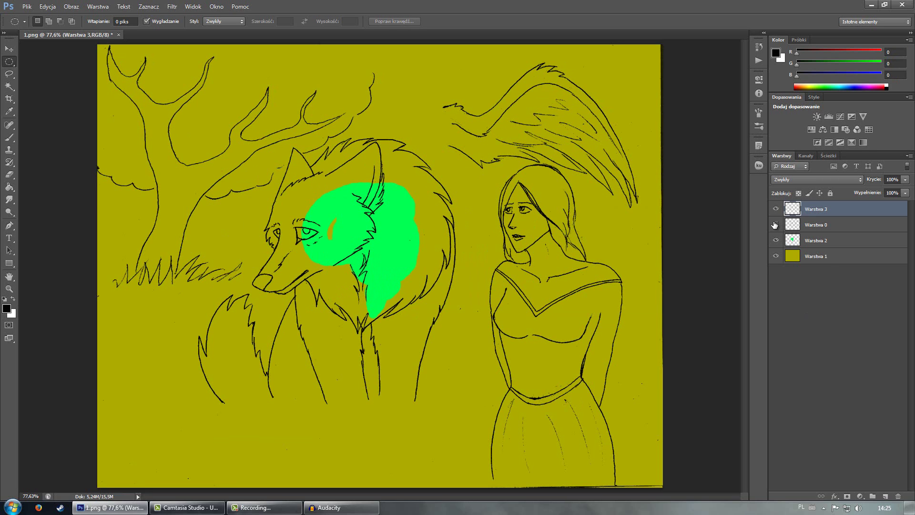
Step: Hide Warstwa 0 and Warstwa 2, and lock Warstwa 3's transparent pixels
drag(774, 225, 775, 256)
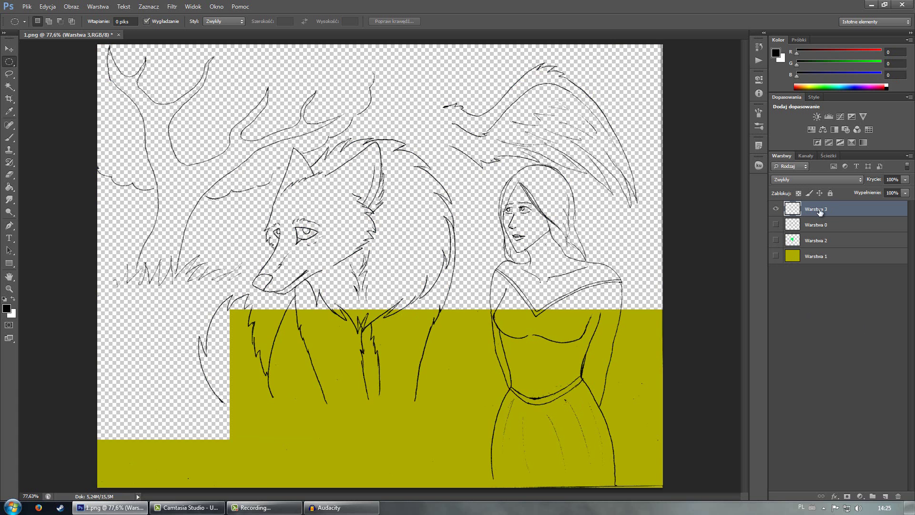
click(776, 256)
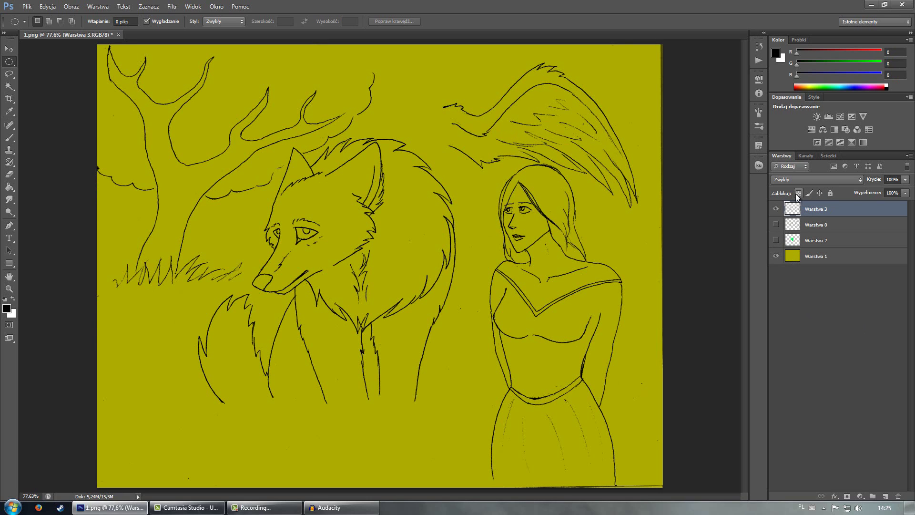
click(798, 193)
Step: Brush dark red over the wolf's head lines
click(850, 51)
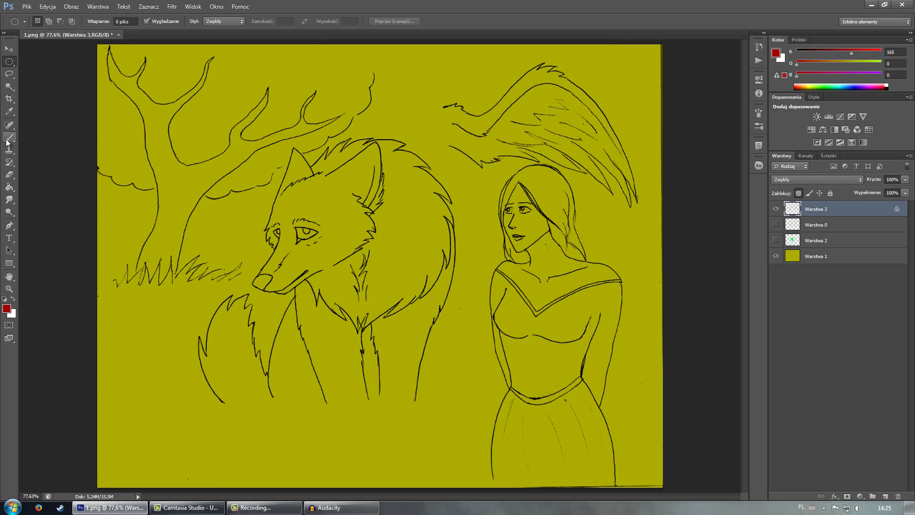
click(8, 138)
mouse_move(333, 179)
mouse_down()
mouse_move(271, 235)
mouse_move(409, 291)
mouse_up()
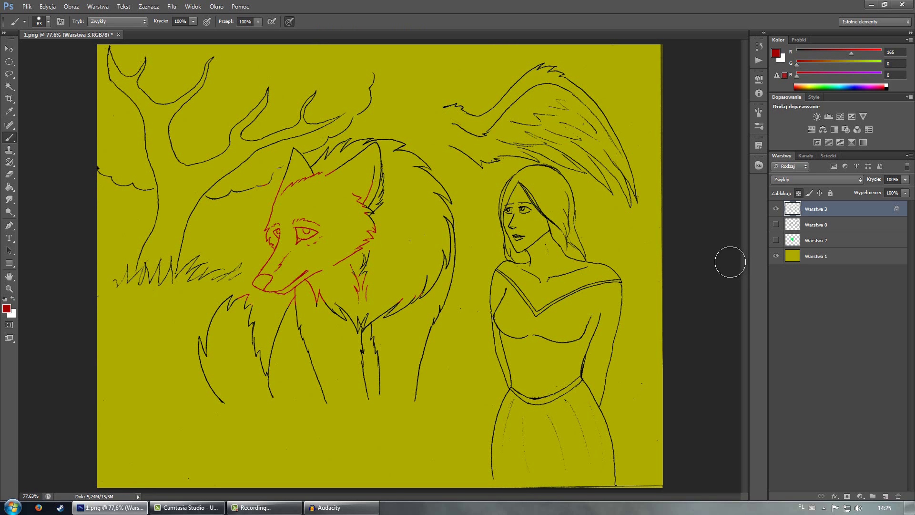